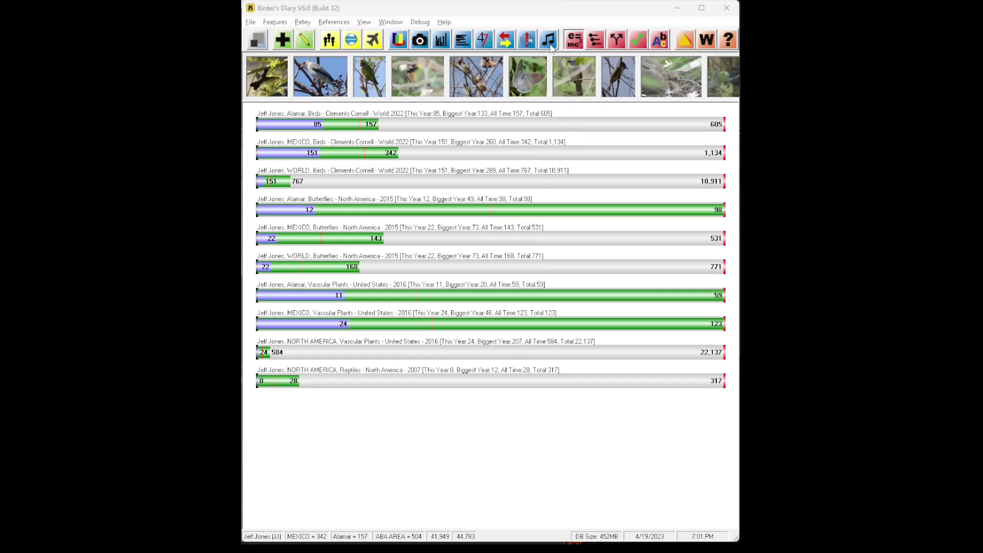
Open the Bird Song Jukebox and Quizzes, hide and redisplay its Sonogram window, and close Song History along with the jukebox
{"action": "left_click", "coordinate": [278, 23]}
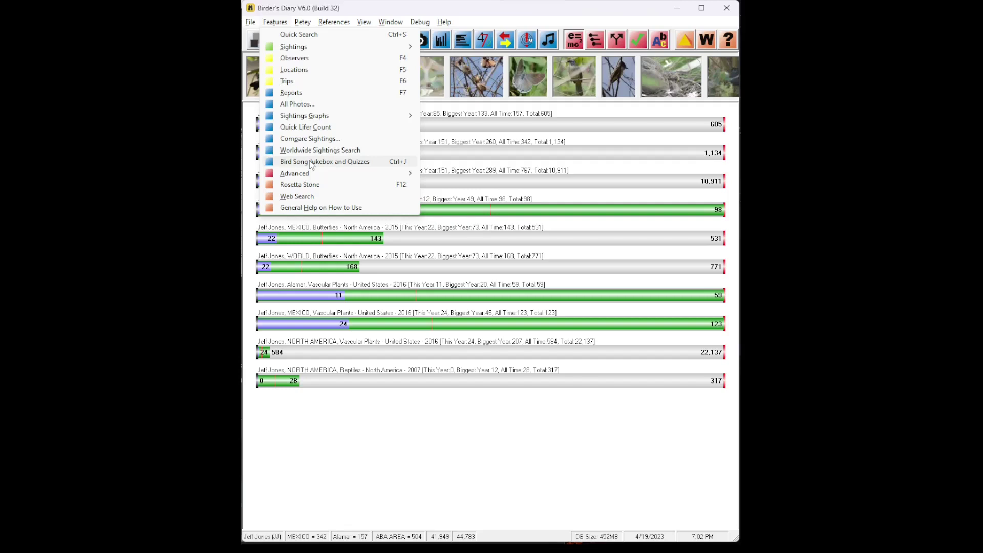
{"action": "left_click", "coordinate": [311, 162]}
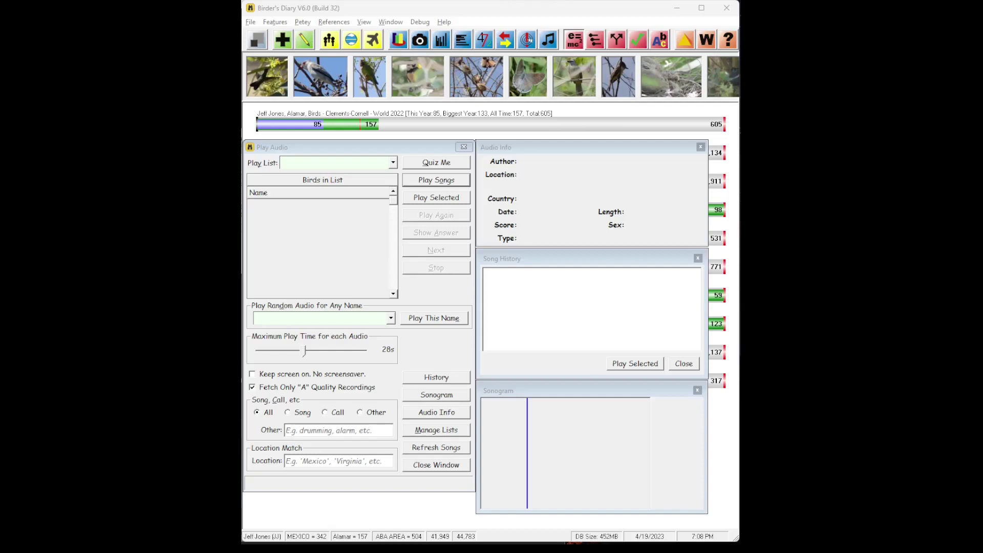
{"action": "left_click", "coordinate": [698, 391]}
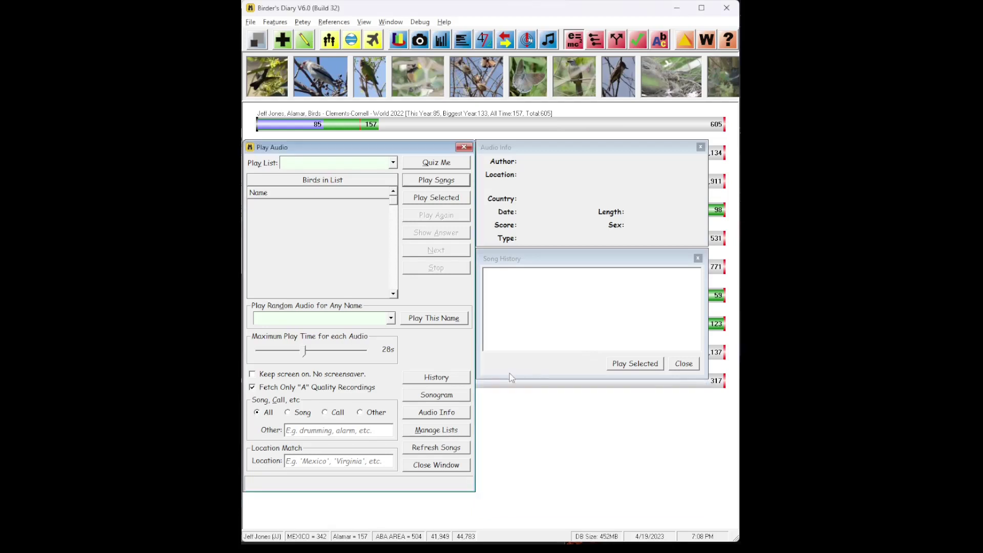
{"action": "left_click", "coordinate": [432, 398]}
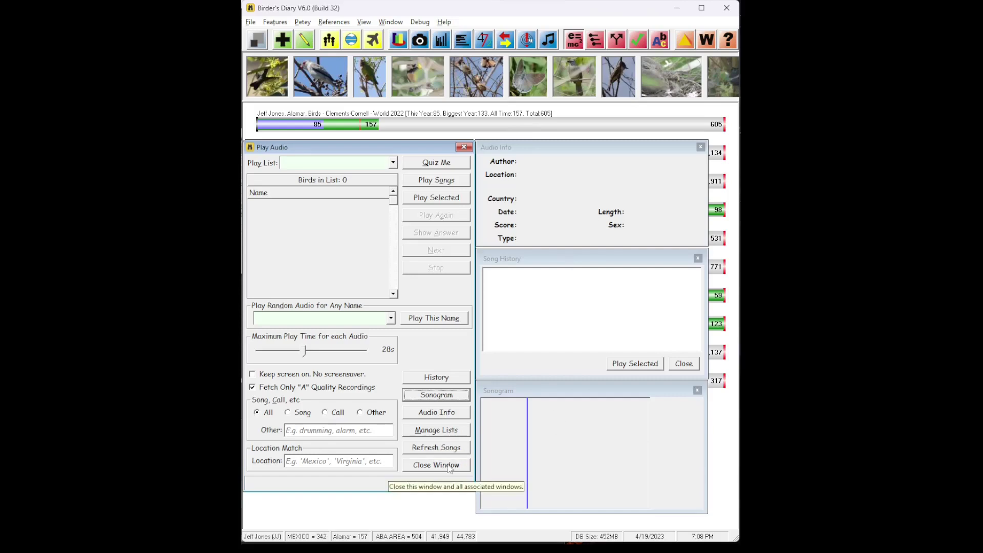
{"action": "left_click", "coordinate": [698, 258]}
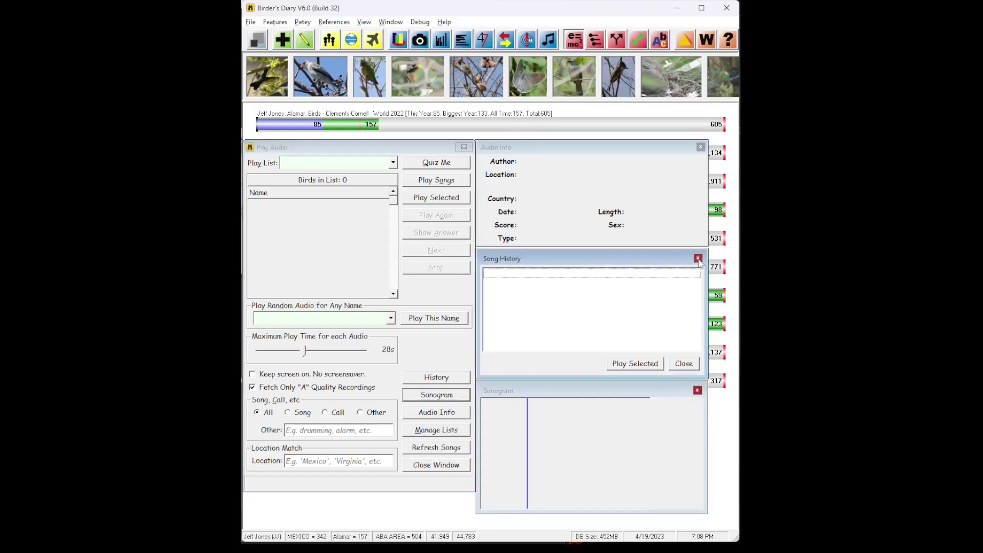
{"action": "left_click", "coordinate": [438, 467]}
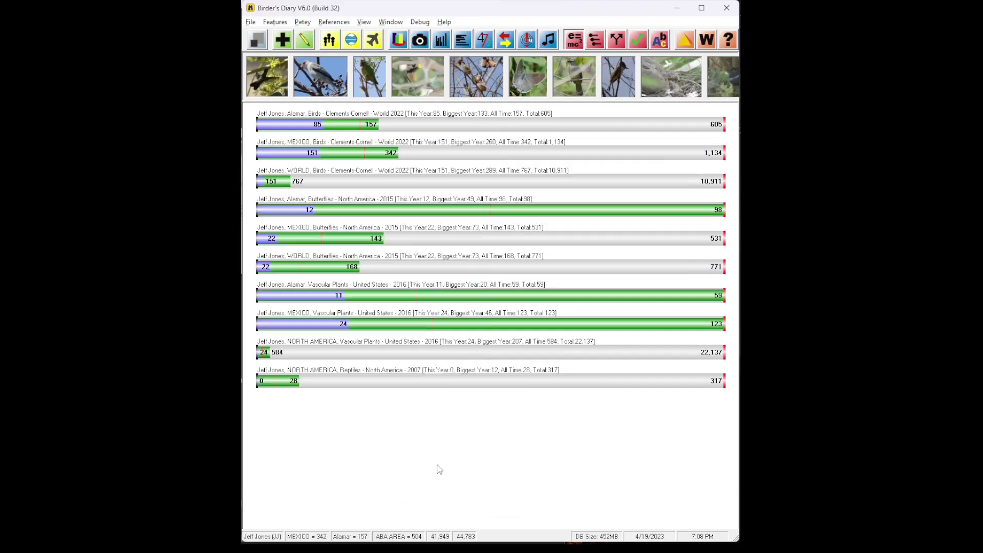
Open the bird song jukebox, dismiss its how-to tip and display the Song History window
{"action": "left_click", "coordinate": [547, 42]}
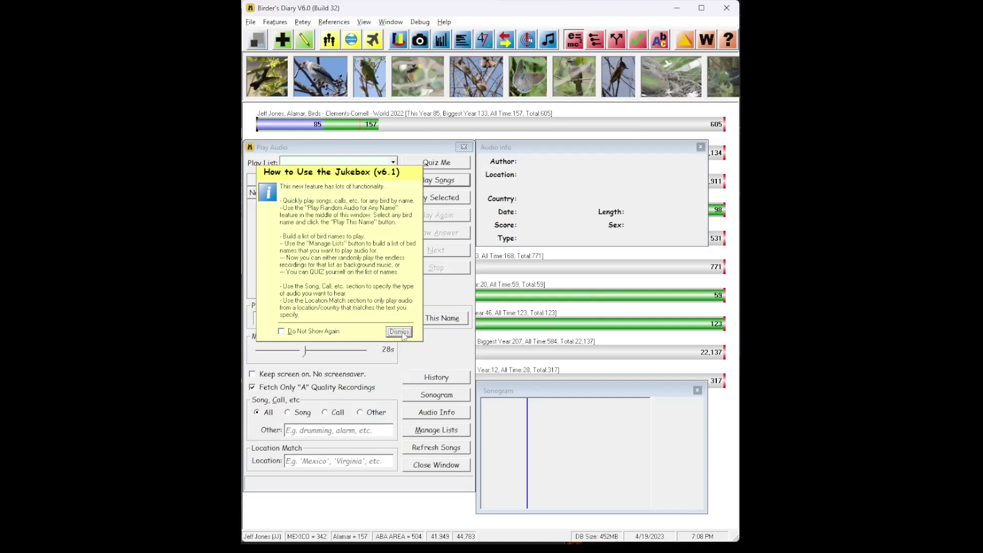
{"action": "left_click", "coordinate": [402, 333]}
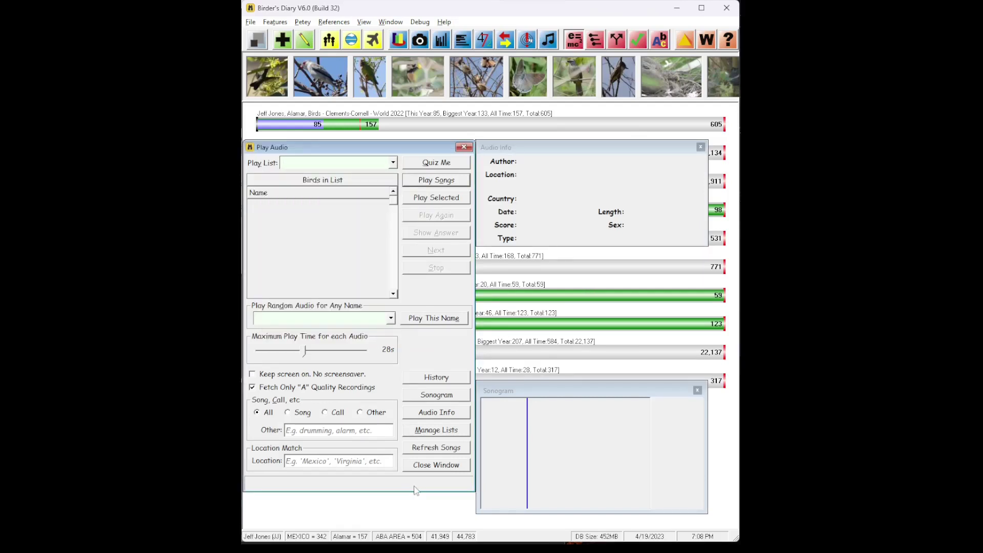
{"action": "left_click", "coordinate": [436, 378]}
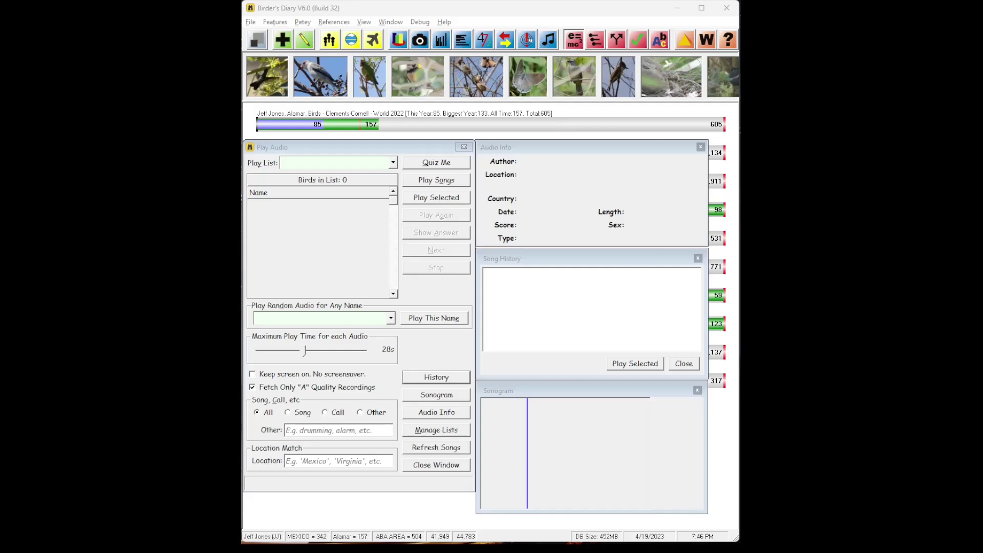
Play random audio for Lincoln's Sparrow and stop the playback
{"action": "left_click", "coordinate": [270, 320]}
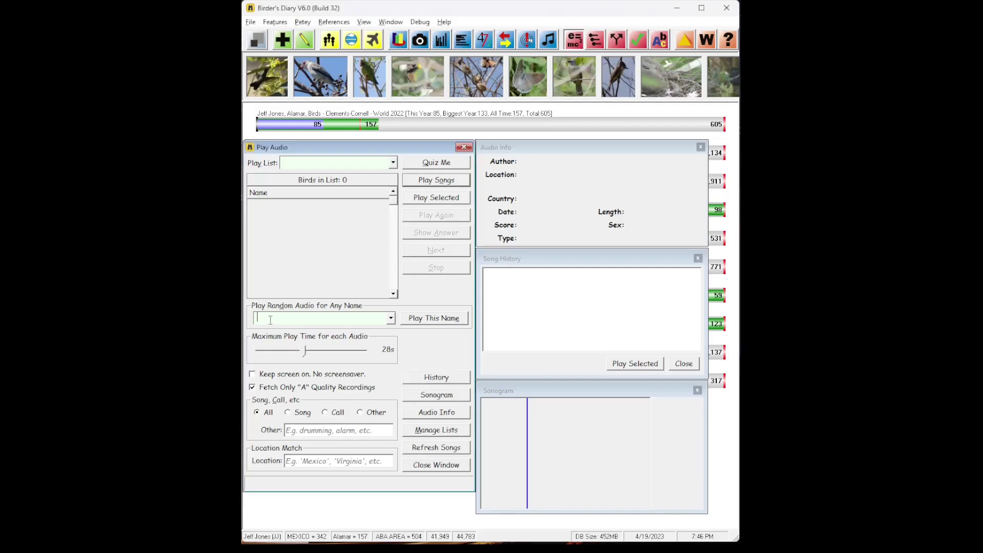
{"action": "type", "text": "Lincoln's Sparrow"}
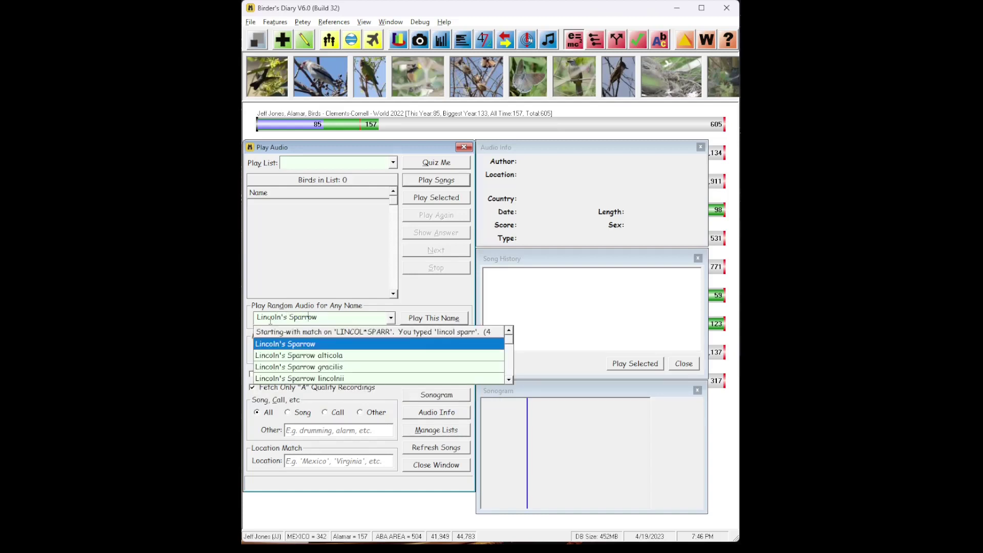
{"action": "key", "text": "Return"}
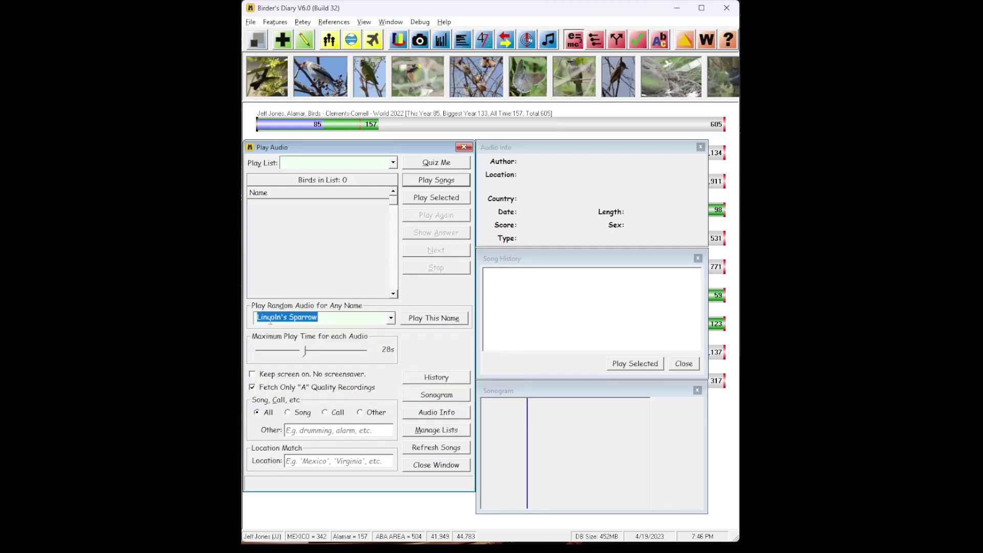
{"action": "key", "text": "Tab"}
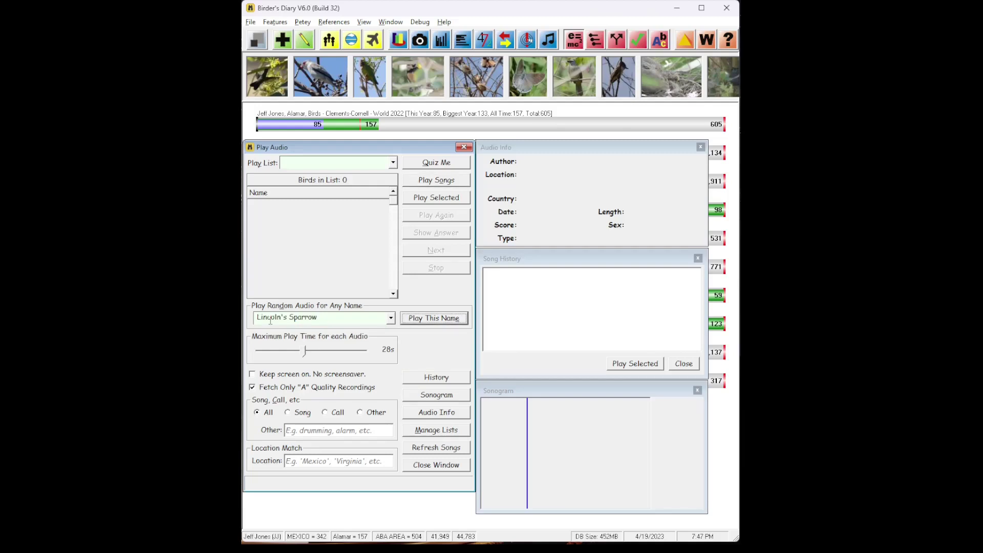
{"action": "key", "text": "Return"}
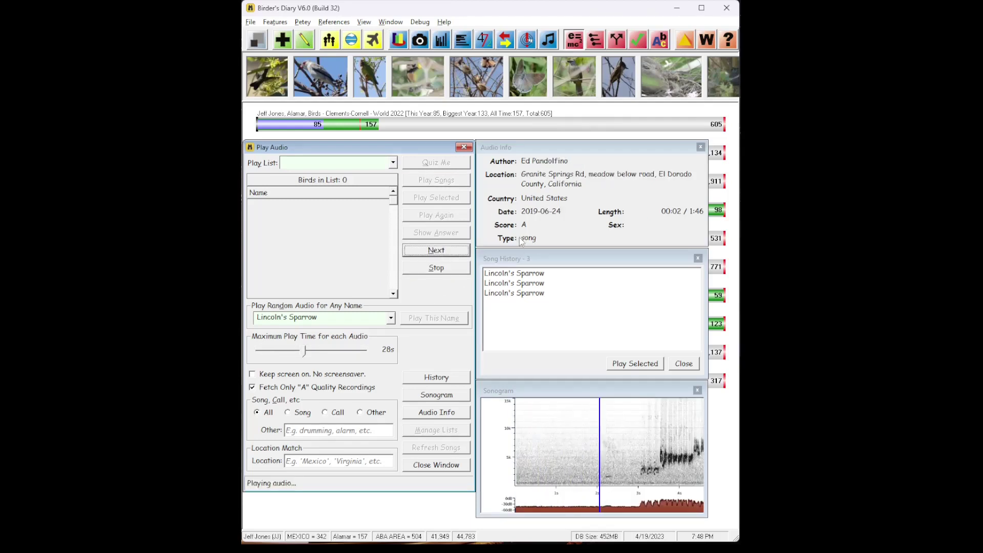
{"action": "left_click", "coordinate": [446, 270]}
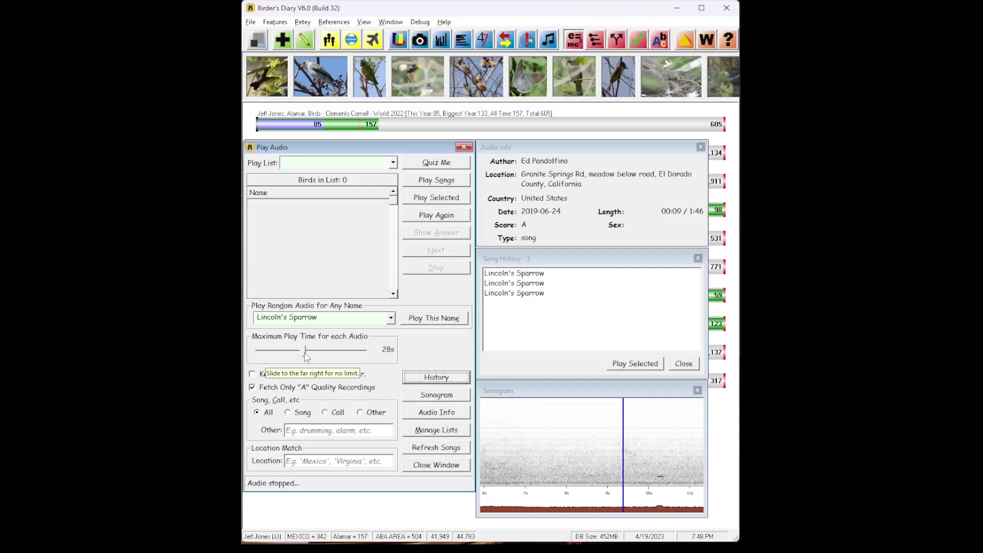
Try the maximum play time control and switch the option to keep the screen on both on and off
{"action": "mouse_move", "coordinate": [306, 357]}
{"action": "left_mouse_down"}
{"action": "mouse_move", "coordinate": [259, 357]}
{"action": "mouse_move", "coordinate": [381, 366]}
{"action": "mouse_move", "coordinate": [304, 356]}
{"action": "left_mouse_up"}
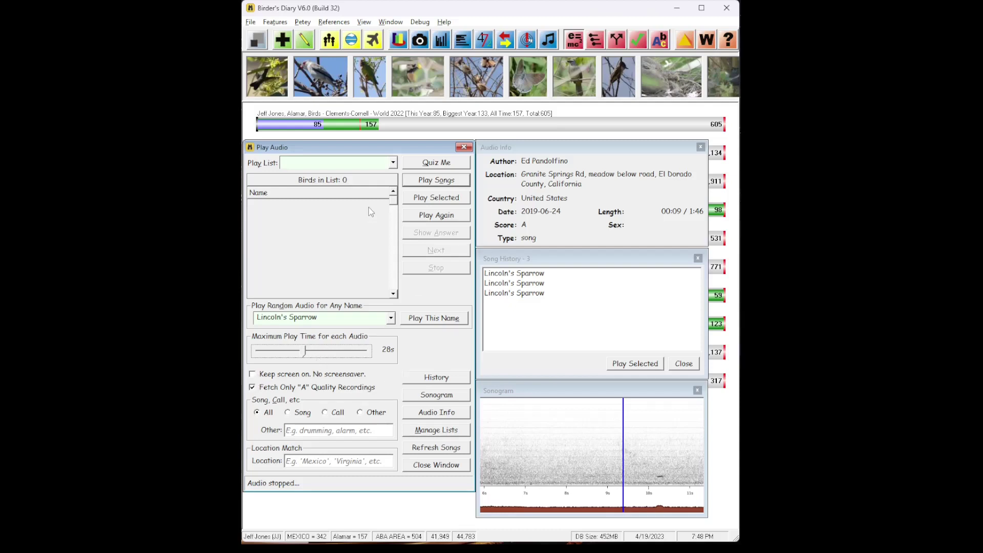
{"action": "left_click", "coordinate": [256, 375]}
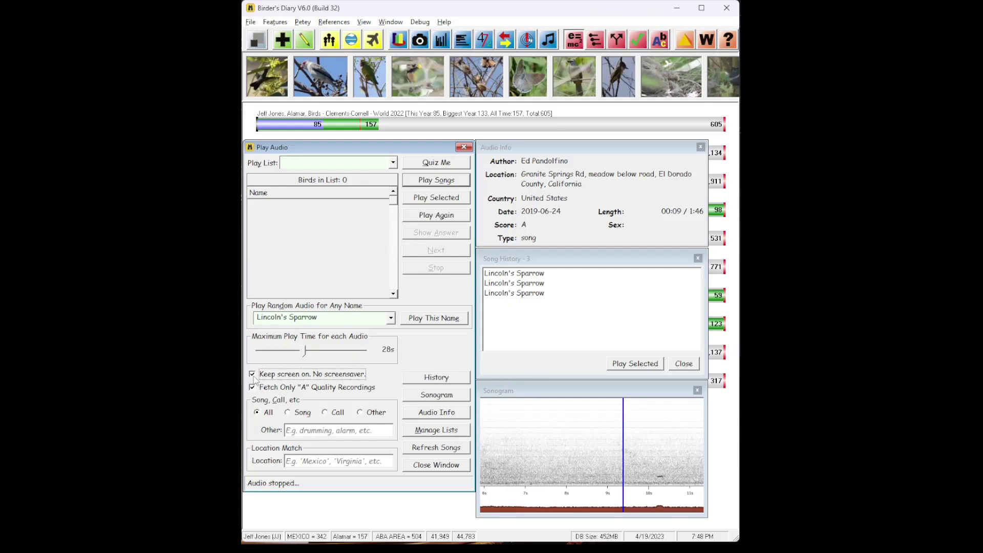
{"action": "left_click", "coordinate": [252, 375]}
Try "drumming" as the Other sound type, clear the text and return the sound type to All
{"action": "left_click", "coordinate": [377, 415]}
{"action": "left_click", "coordinate": [311, 434]}
{"action": "type", "text": "drumming"}
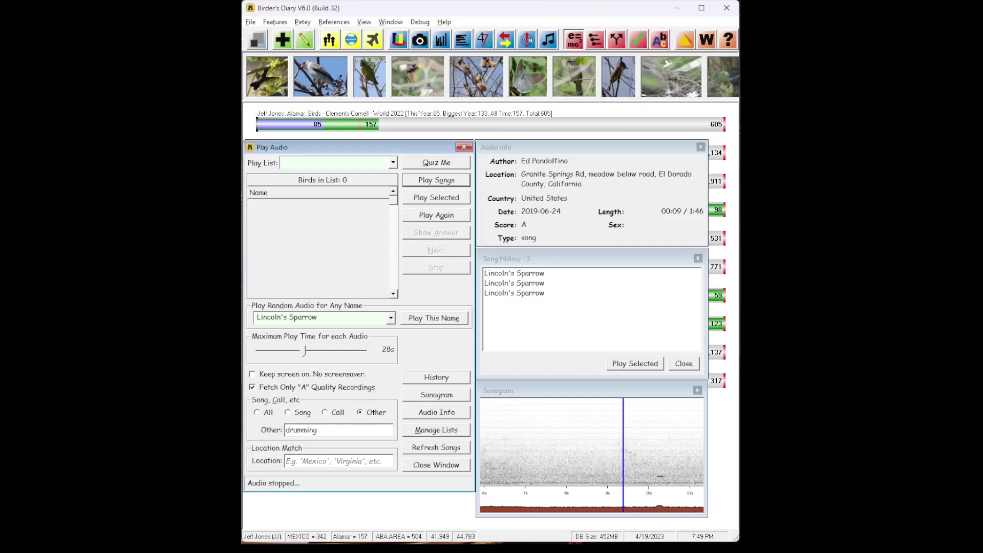
{"action": "key", "text": "BackSpace"}
{"action": "key", "text": "BackSpace"}
{"action": "key", "text": "BackSpace"}
{"action": "key", "text": "BackSpace"}
{"action": "key", "text": "BackSpace"}
{"action": "key", "text": "BackSpace"}
{"action": "key", "text": "BackSpace"}
{"action": "key", "text": "BackSpace"}
{"action": "left_click", "coordinate": [258, 412]}
Limit the audio type to Song, play Lincoln's Sparrow, skip to another recording and stop the playback
{"action": "left_click", "coordinate": [302, 417]}
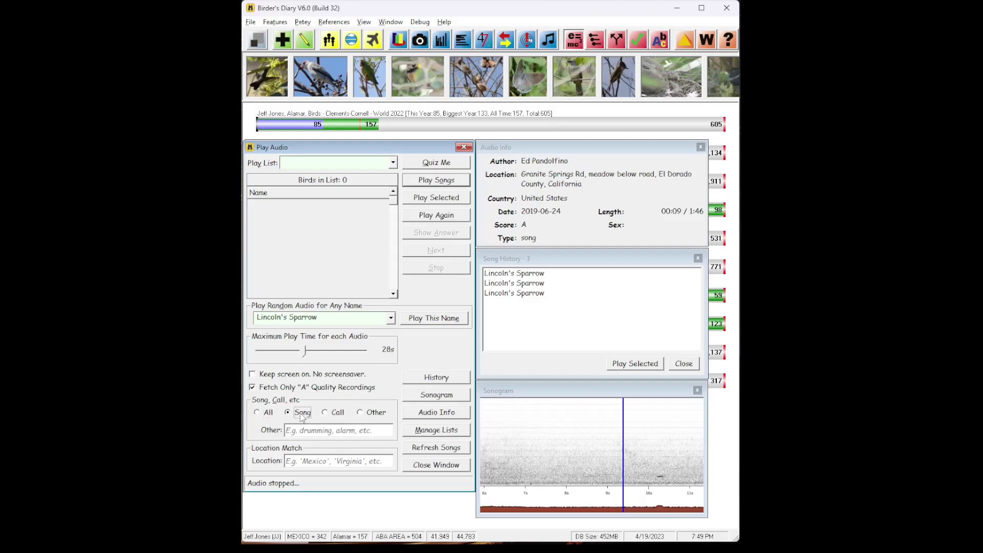
{"action": "left_click", "coordinate": [425, 321]}
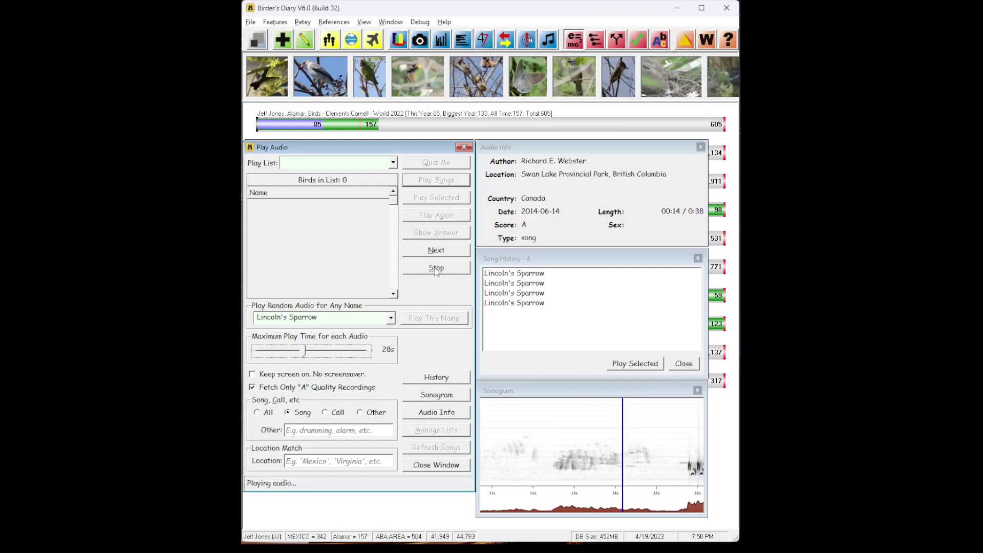
{"action": "left_click", "coordinate": [443, 251]}
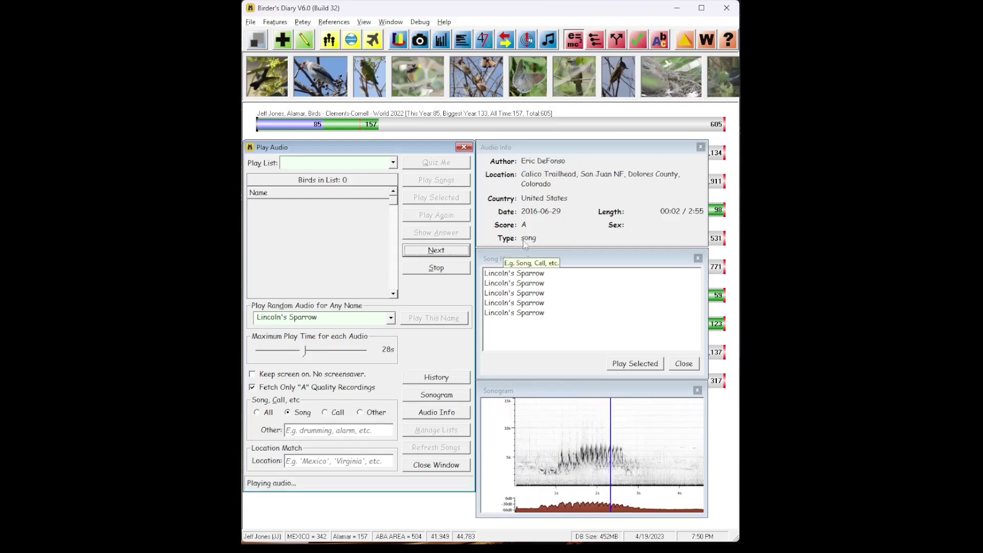
{"action": "left_click", "coordinate": [441, 268]}
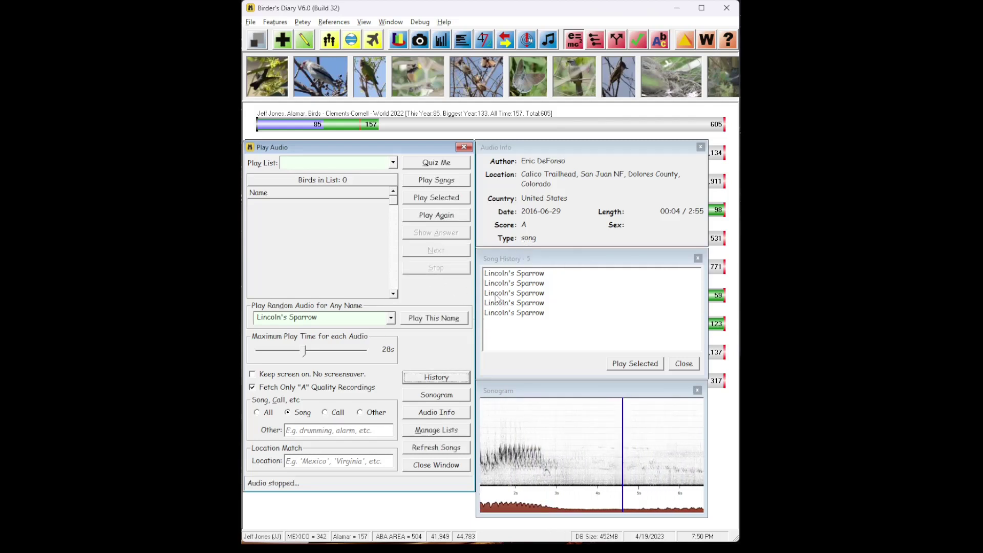
Restrict recordings to the location "colorado", play a Lincoln's Sparrow recording and stop it
{"action": "left_click", "coordinate": [317, 462]}
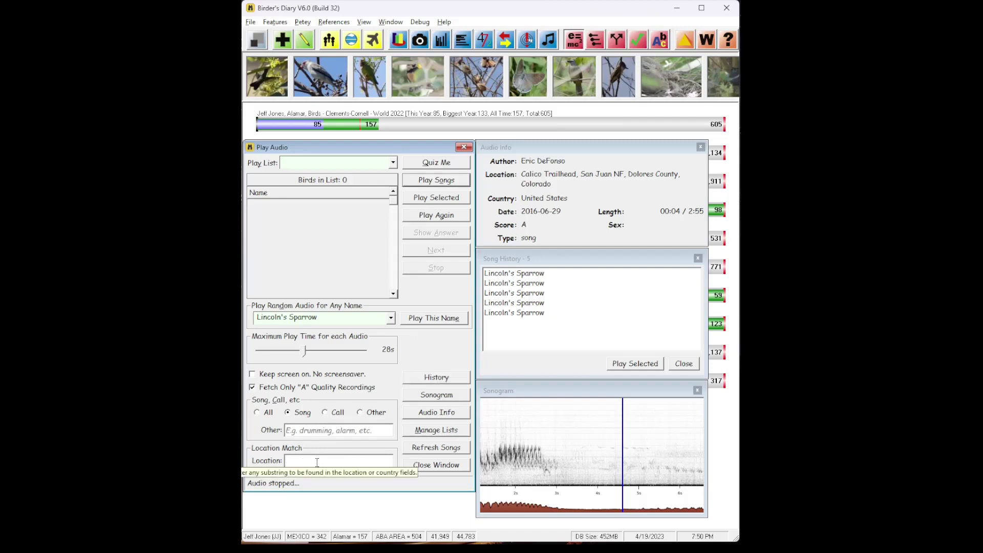
{"action": "type", "text": "colorado"}
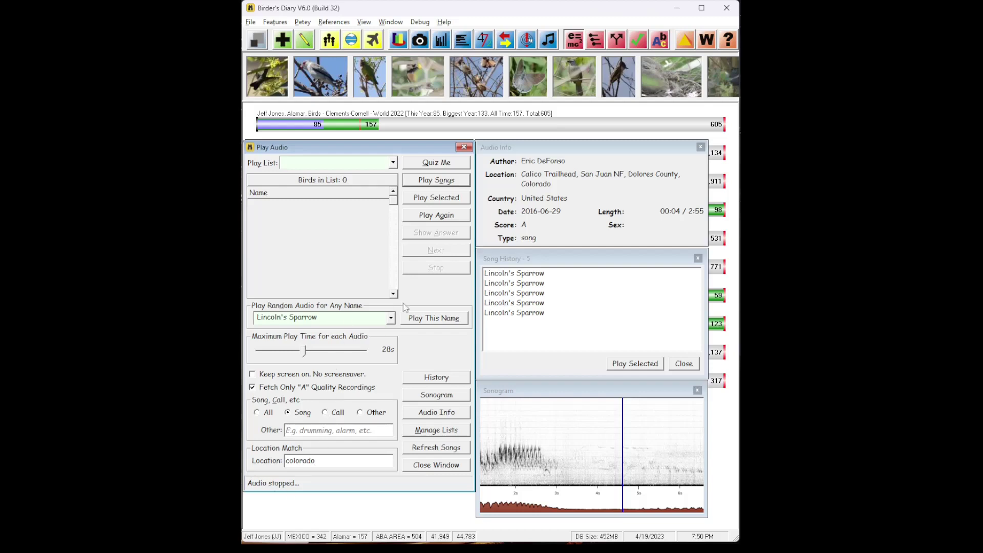
{"action": "left_click", "coordinate": [426, 321]}
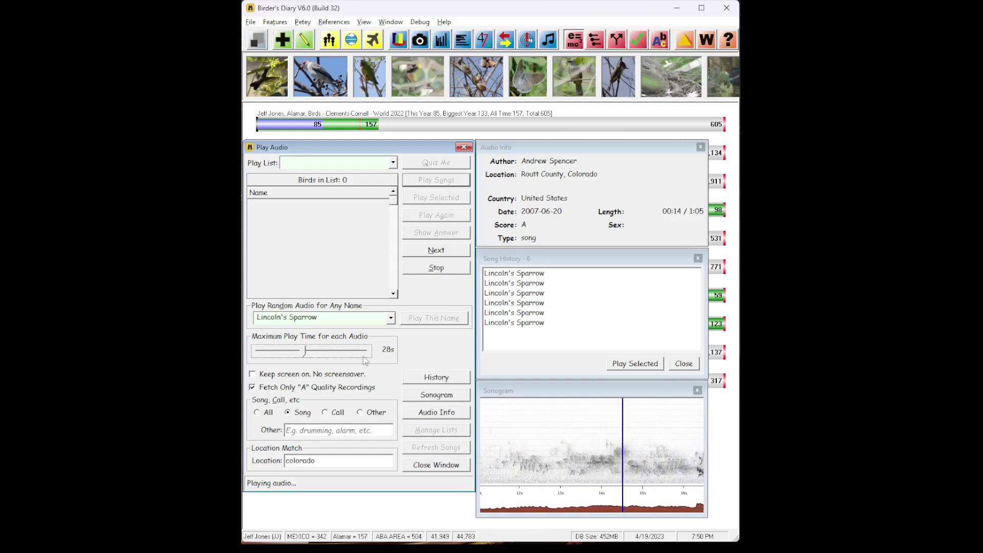
{"action": "left_click", "coordinate": [436, 268]}
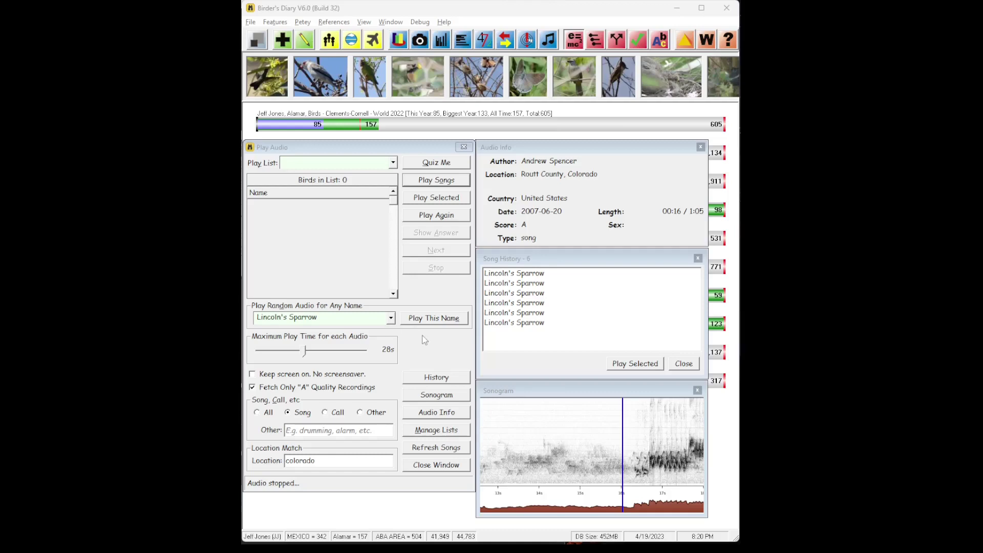
Open the list manager and create a new quiz named "Myiarchus flycatchers"
{"action": "left_click", "coordinate": [446, 434]}
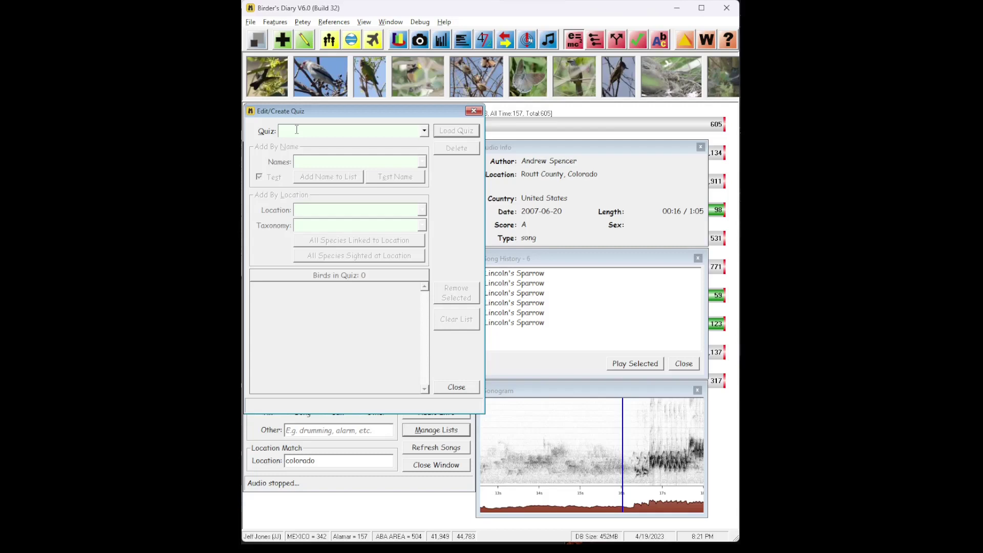
{"action": "type", "text": "Myiarchus flycatchers"}
{"action": "key", "text": "Tab"}
{"action": "key", "text": "Return"}
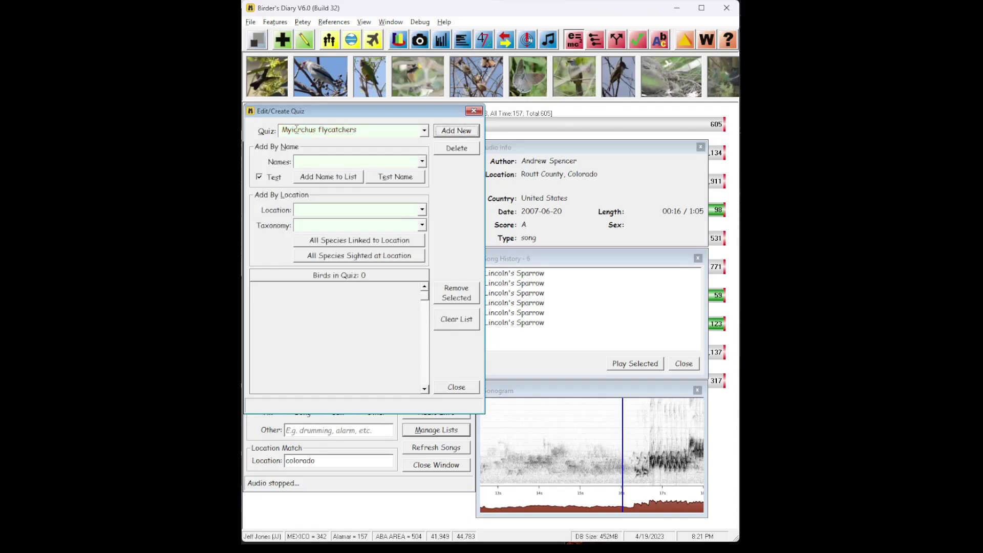
Add Ash-throated Flycatcher and Brown-crested Flycatcher by name to the Myiarchus flycatchers quiz
{"action": "key", "text": "Tab"}
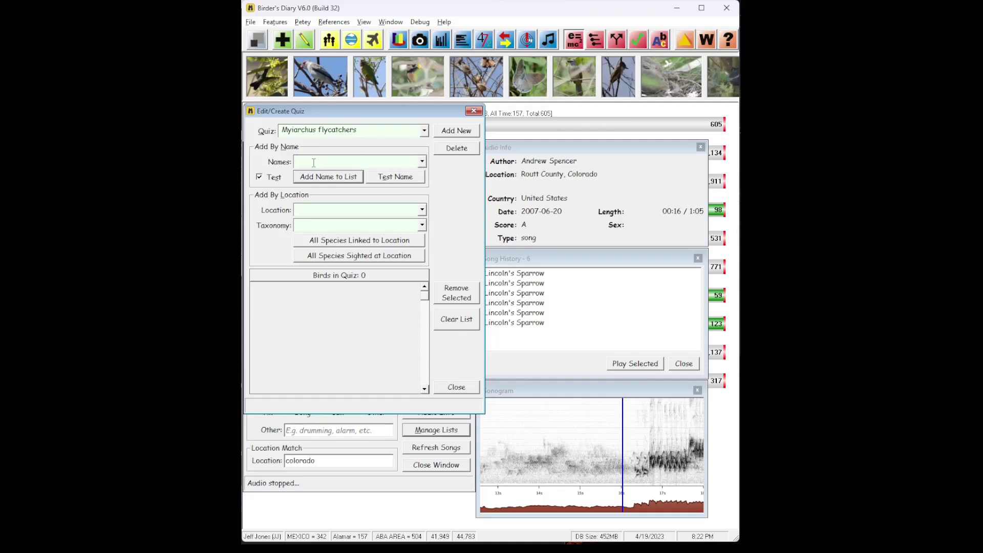
{"action": "type", "text": "ash throa"}
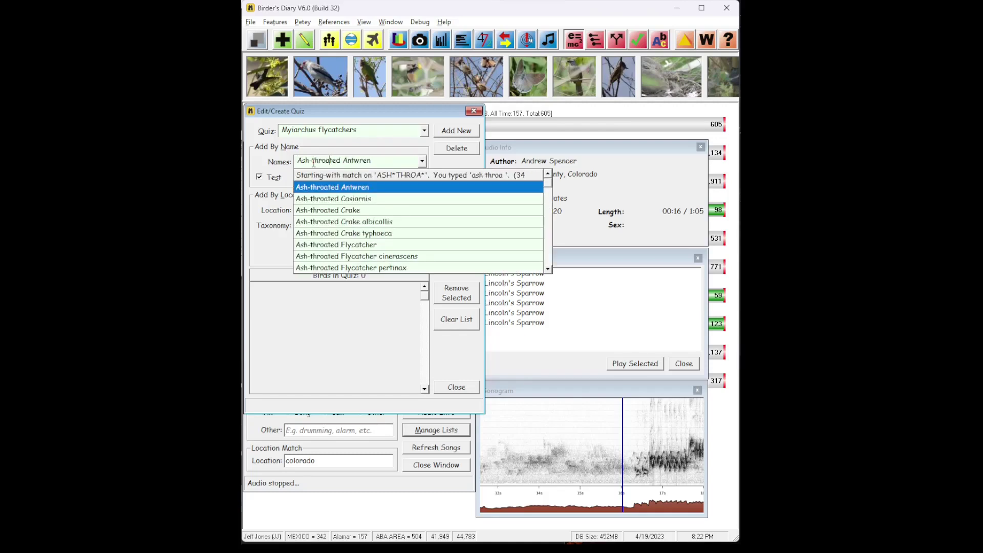
{"action": "type", "text": " flyc"}
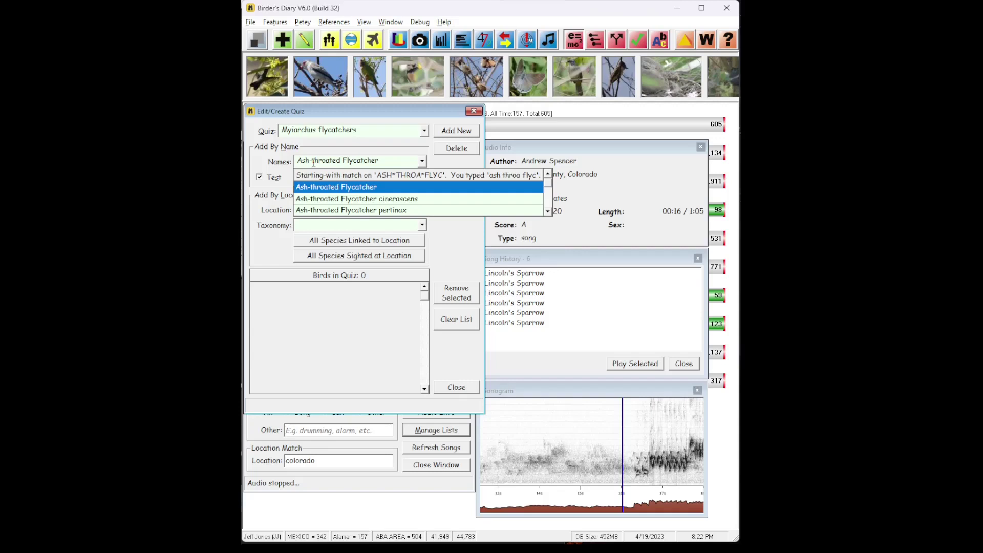
{"action": "key", "text": "Return"}
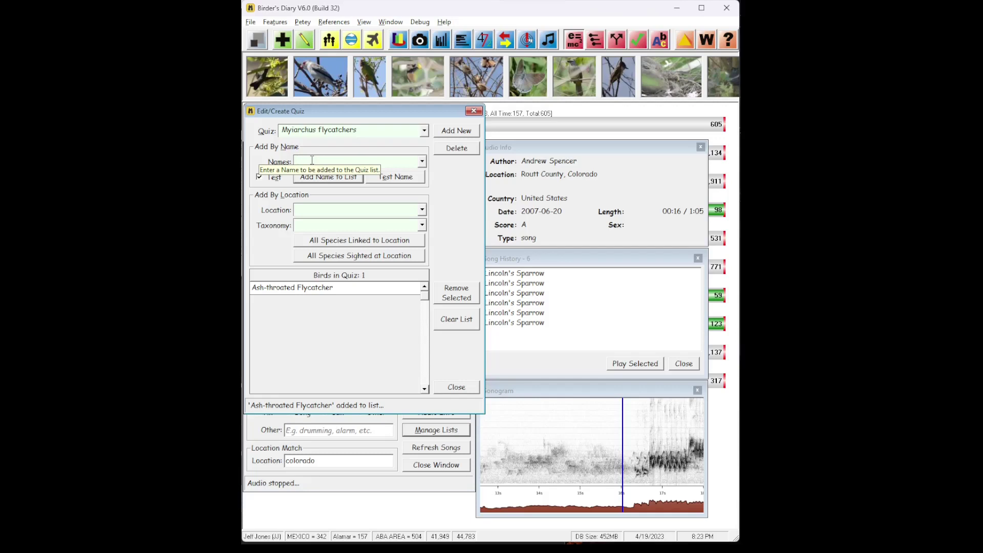
{"action": "type", "text": "brown cres"}
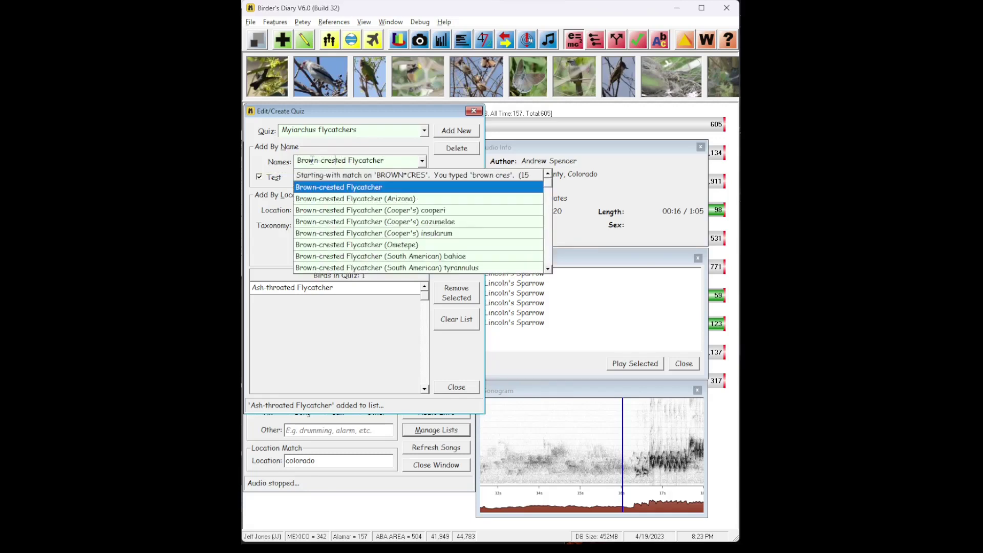
{"action": "key", "text": "Return"}
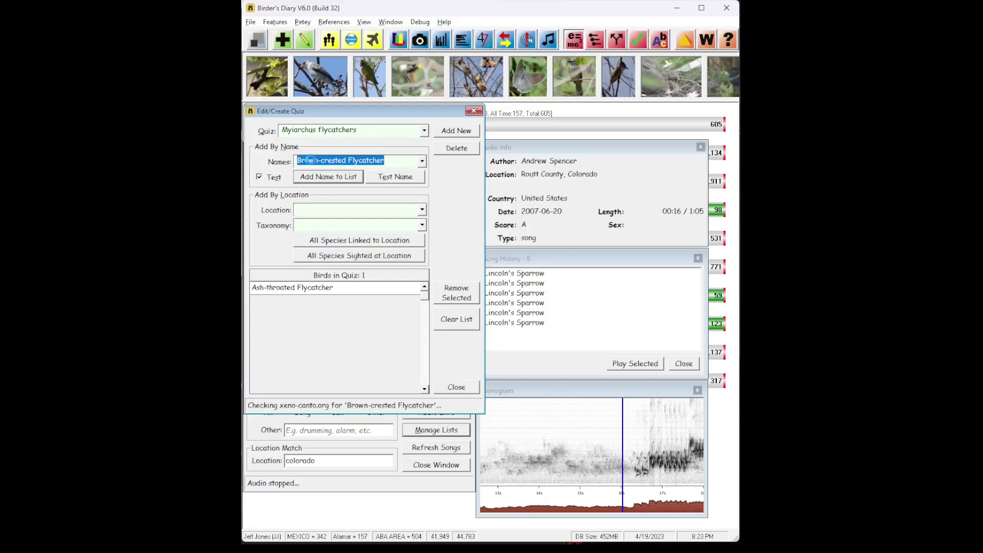
Add Dusky-capped Flycatcher and Nutting's Flycatcher to the quiz list and close the quiz editor
{"action": "type", "text": "dusky capp"}
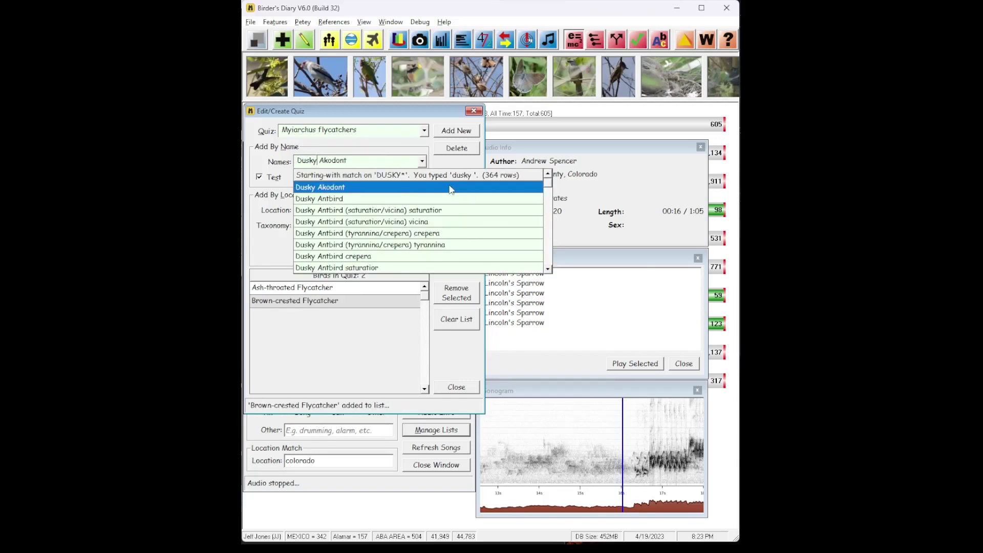
{"action": "left_click", "coordinate": [450, 188]}
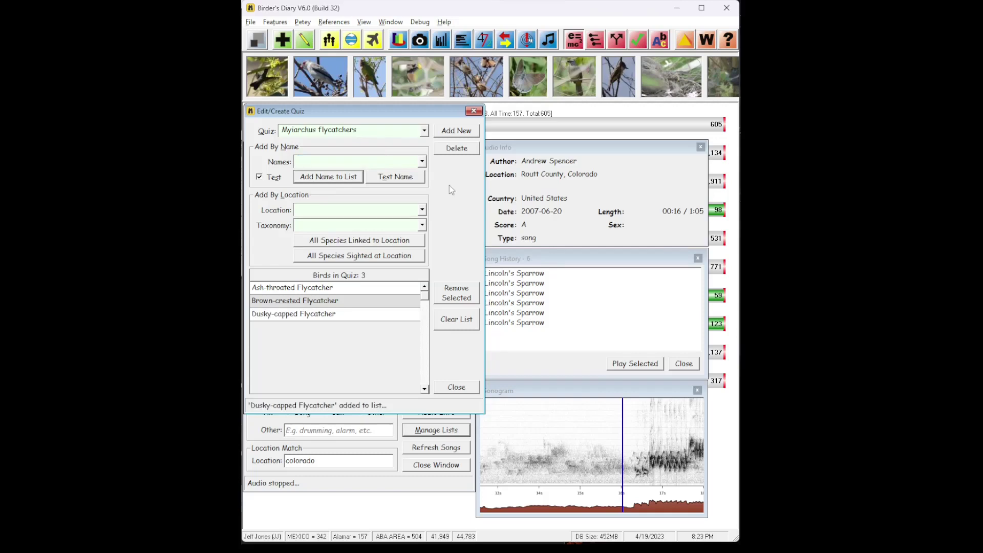
{"action": "type", "text": "nutting"}
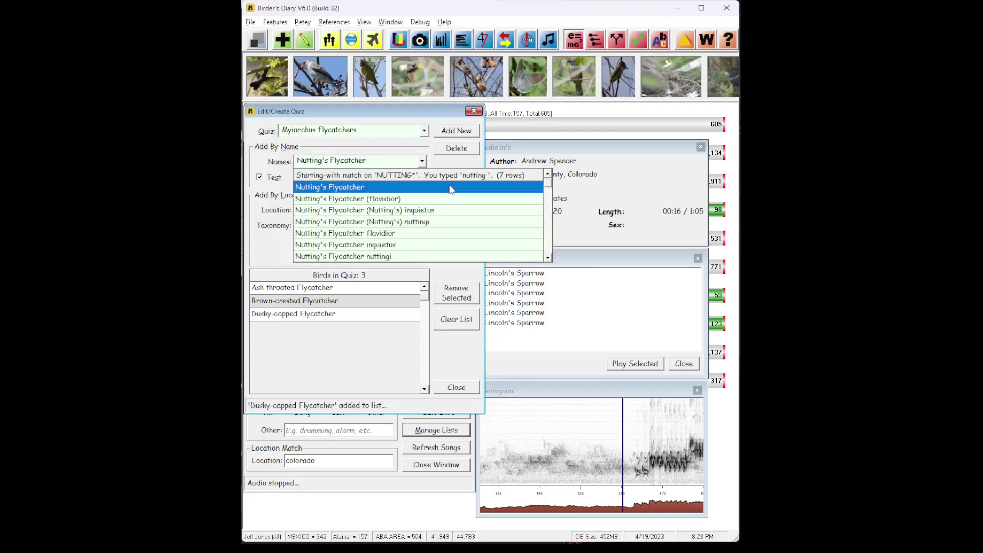
{"action": "left_click", "coordinate": [451, 188]}
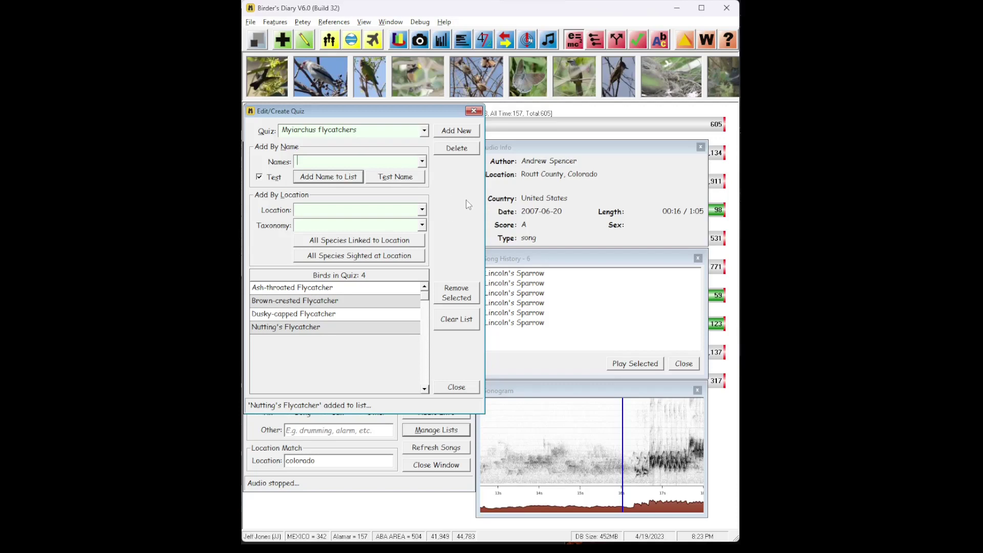
{"action": "left_click", "coordinate": [461, 388]}
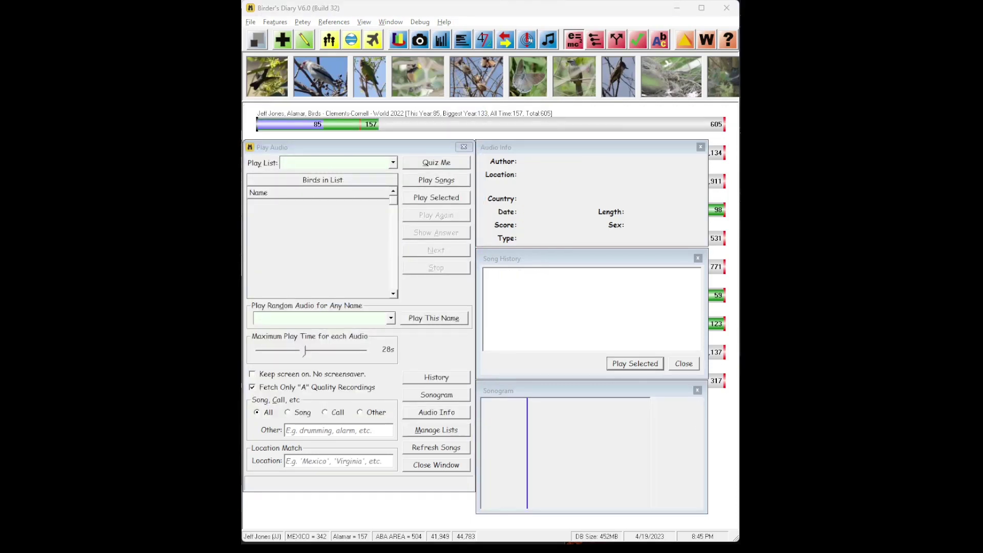
Load the "Myiarchus flycatchers" play list, start a quiz on it and dismiss the guessing instructions
{"action": "left_click", "coordinate": [293, 163]}
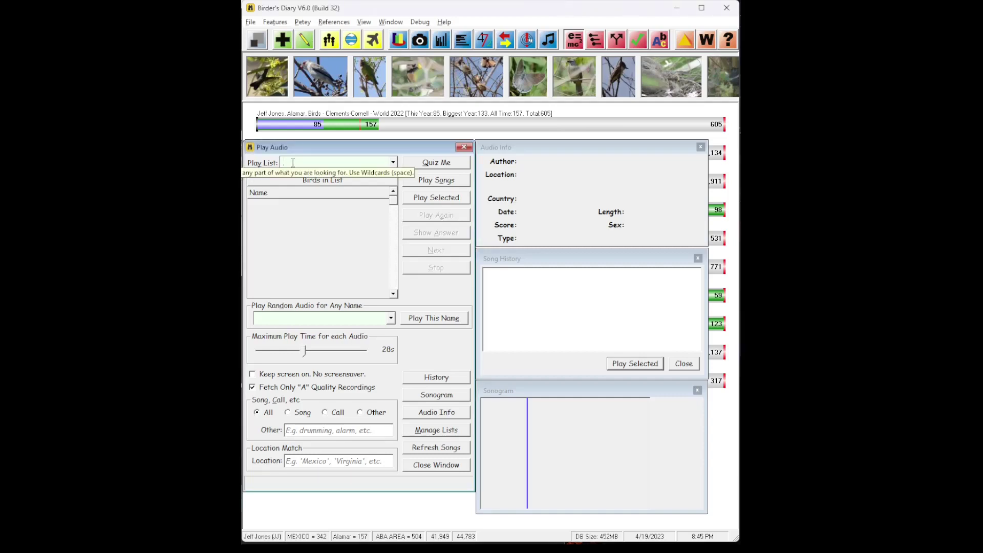
{"action": "type", "text": "myi"}
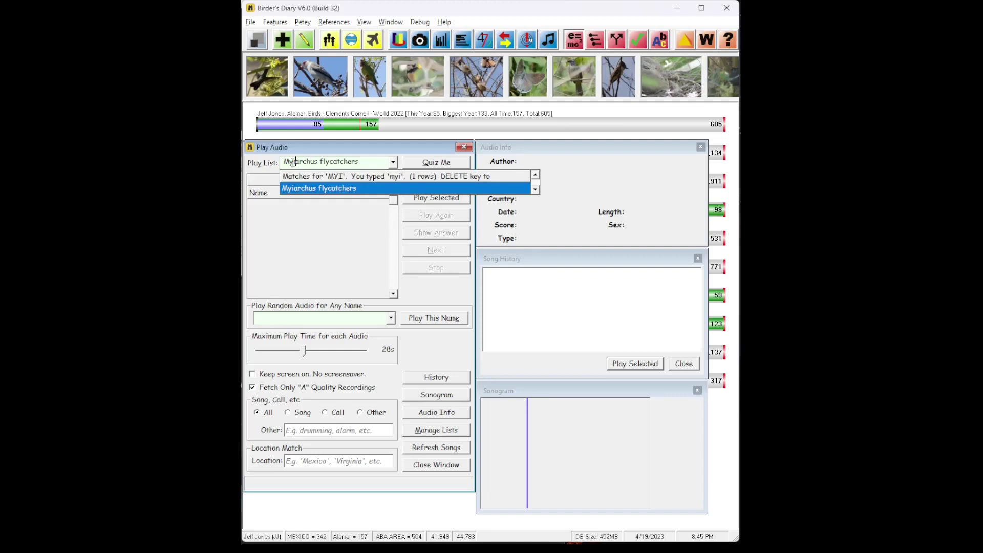
{"action": "key", "text": "Return"}
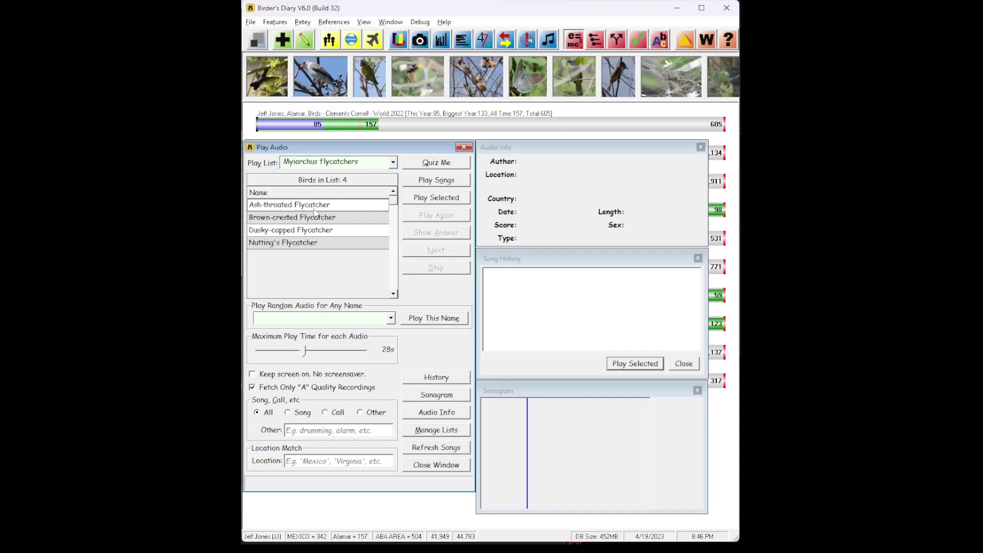
{"action": "left_click", "coordinate": [439, 163]}
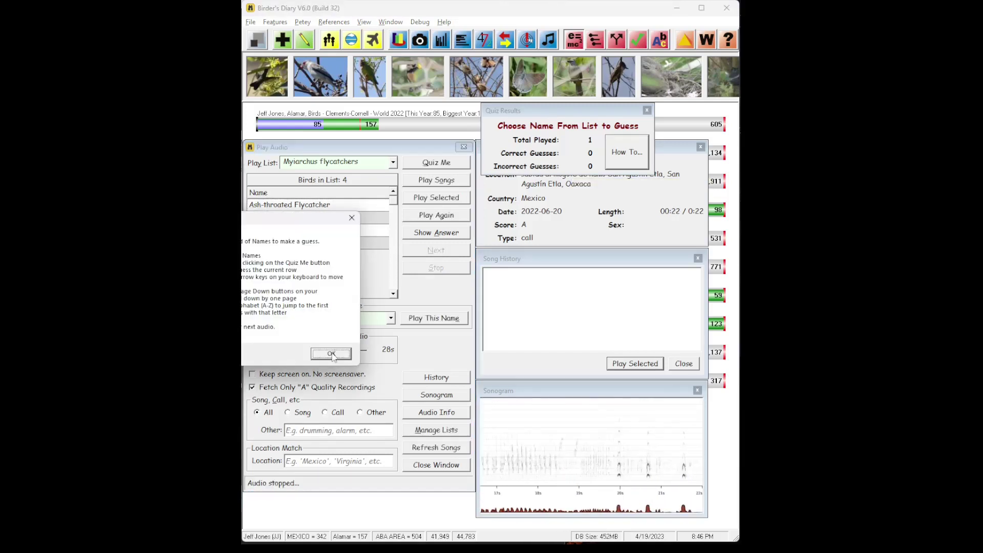
{"action": "left_click", "coordinate": [332, 354]}
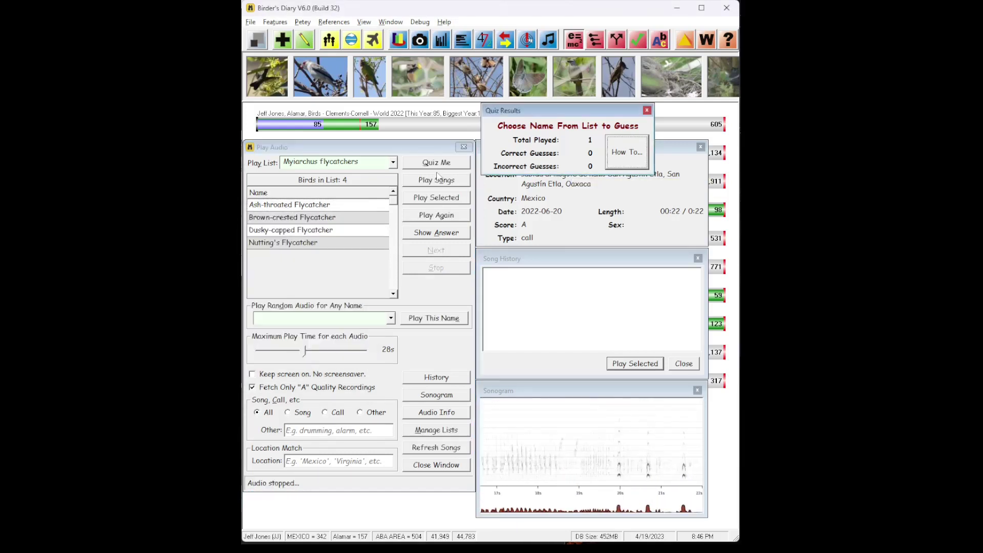
Guess Ash-throated Flycatcher for the first quiz recording, then go through the bird list and guess Nutting's Flycatcher
{"action": "left_click", "coordinate": [319, 208]}
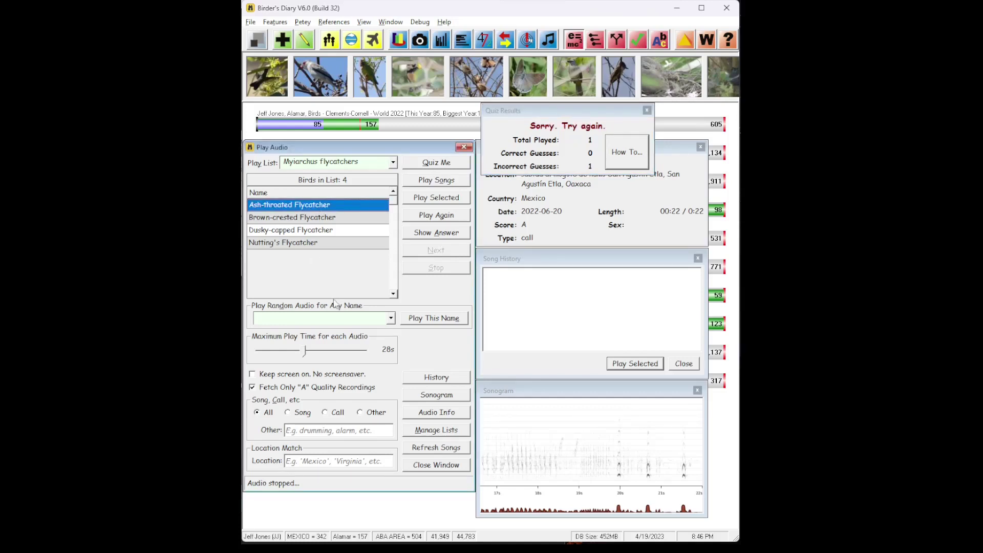
{"action": "key", "text": "Down"}
{"action": "key", "text": "Down"}
{"action": "key", "text": "Down"}
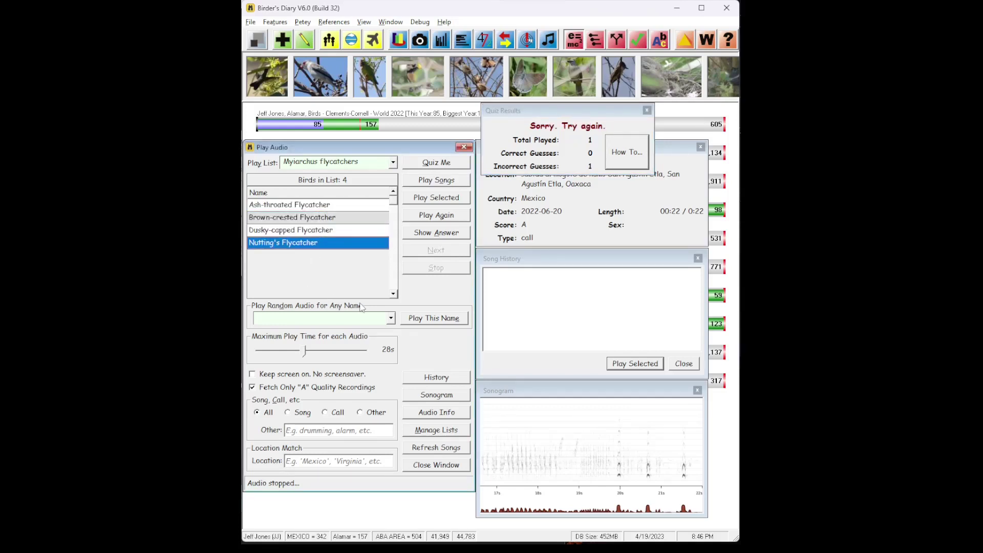
{"action": "key", "text": "Up"}
{"action": "key", "text": "Up"}
{"action": "key", "text": "Up"}
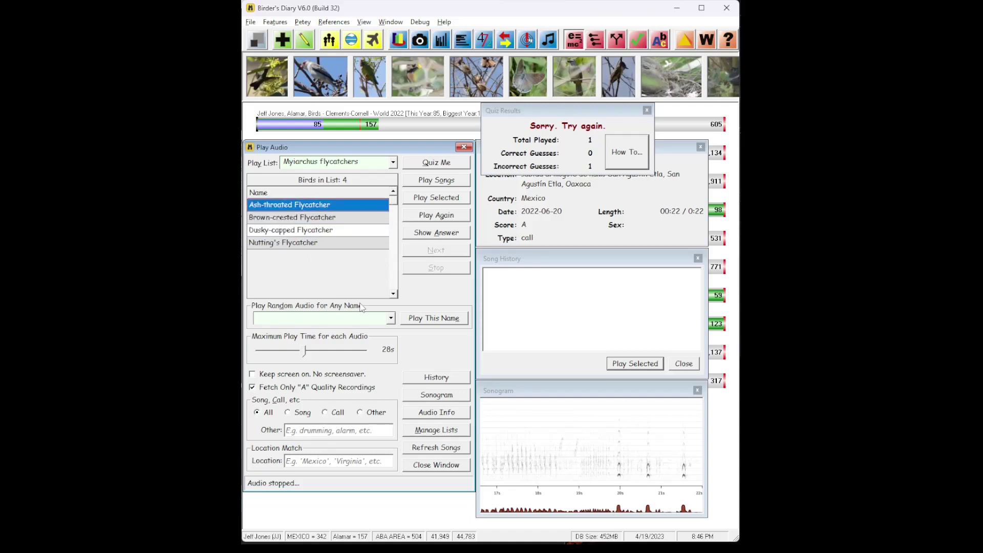
{"action": "key", "text": "Down"}
{"action": "key", "text": "Down"}
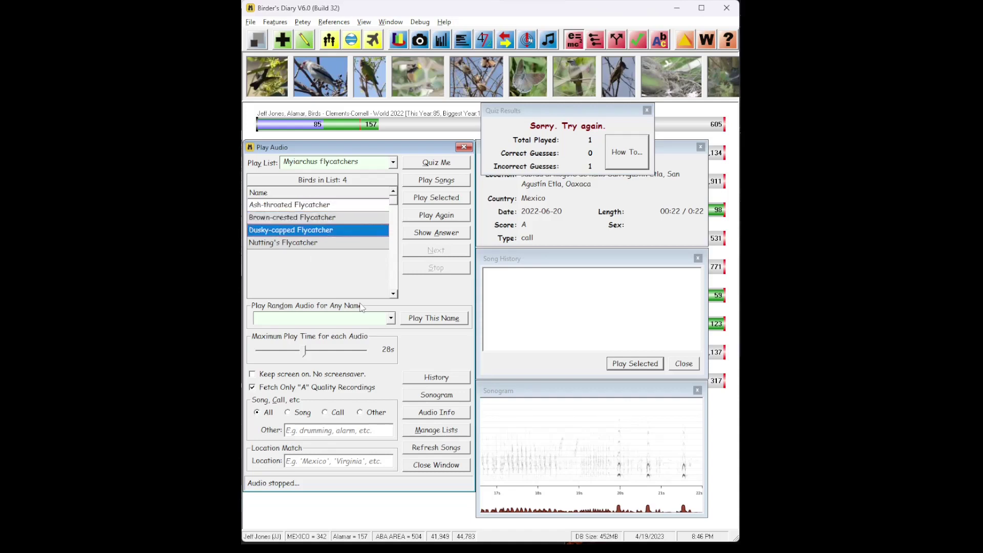
{"action": "key", "text": "Down"}
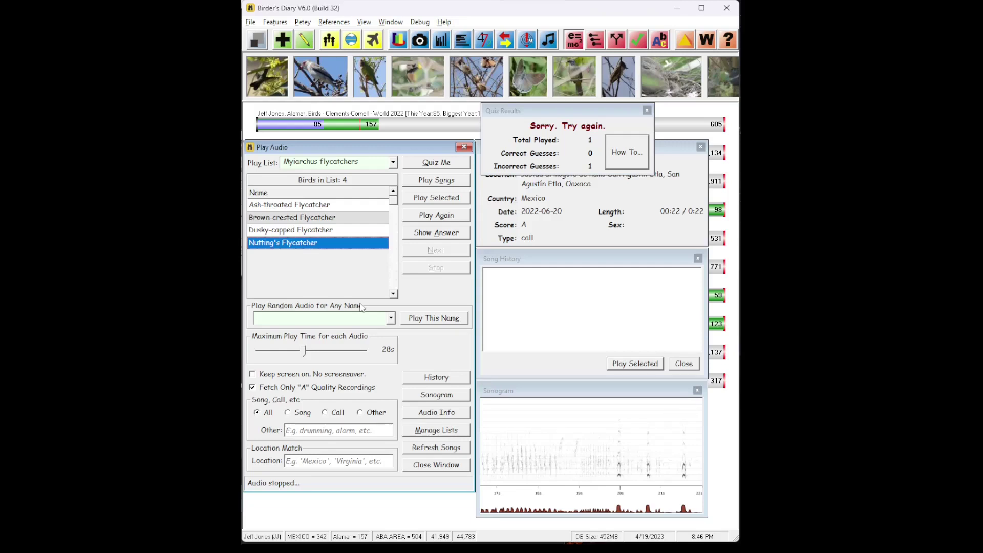
{"action": "key", "text": "Return"}
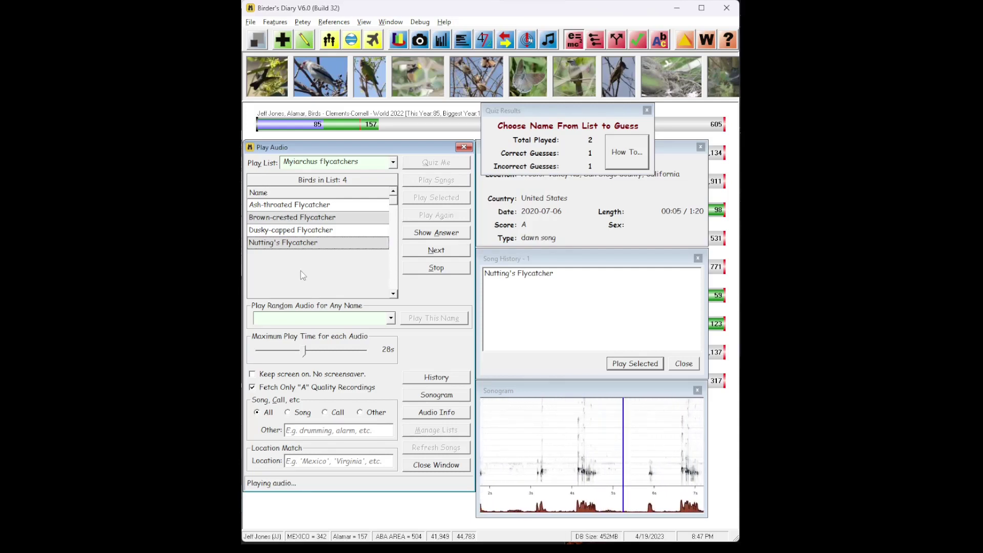
Guess Brown-crested Flycatcher for the second quiz recording, followed by Ash-throated Flycatcher
{"action": "key", "text": "Up"}
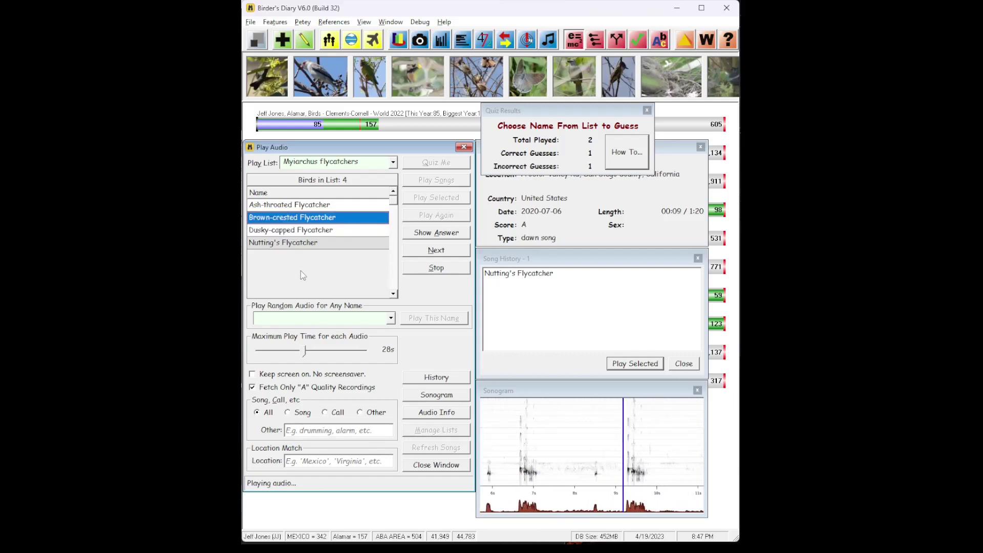
{"action": "double_click", "coordinate": [300, 270]}
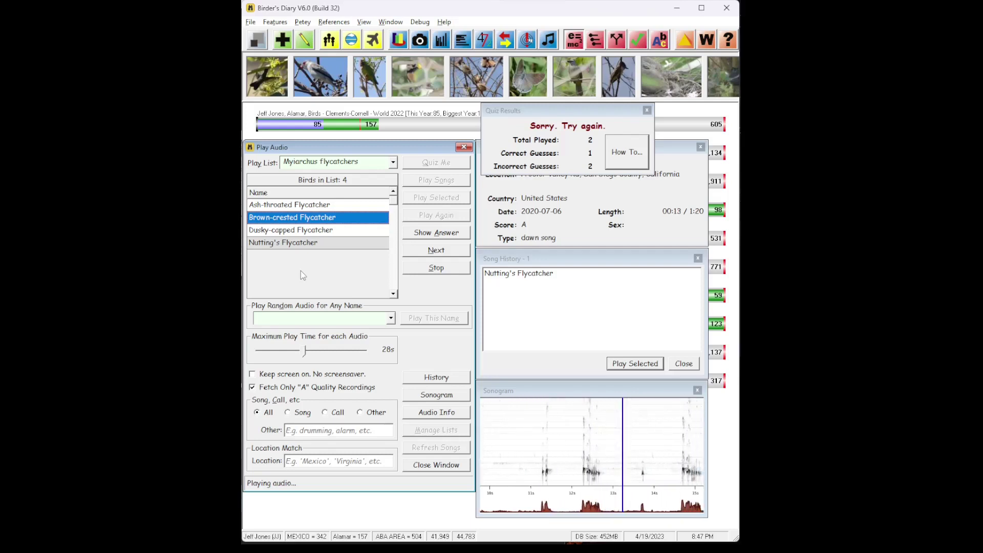
{"action": "key", "text": "Up"}
{"action": "key", "text": "Return"}
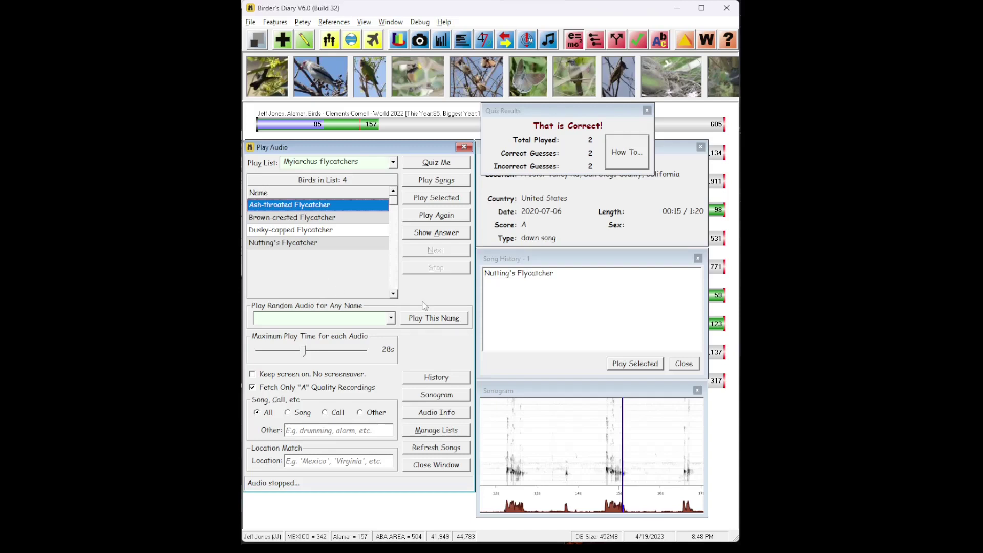
Start the third quiz recording and play the same audio again
{"action": "key", "text": "alt+q"}
{"action": "key", "text": "alt+n"}
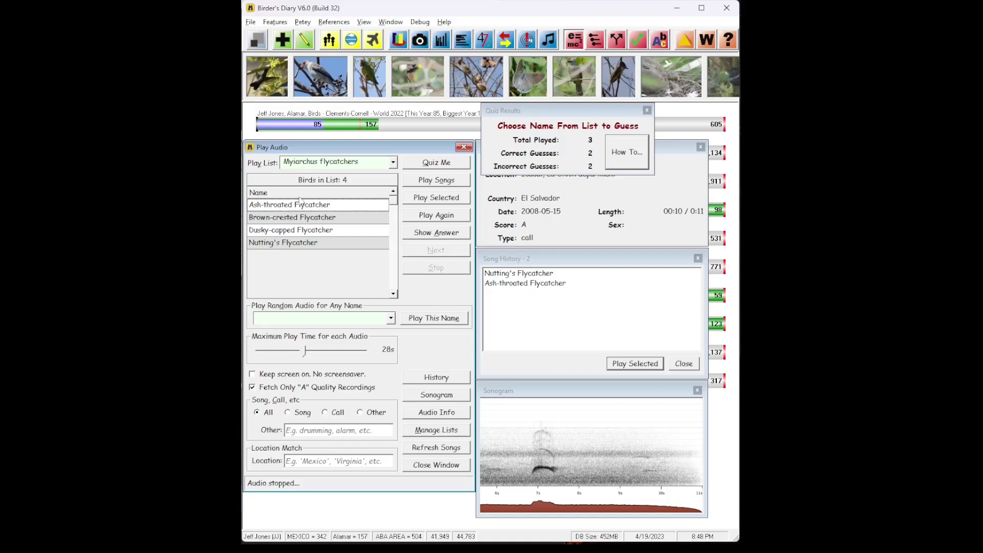
{"action": "left_click", "coordinate": [433, 218]}
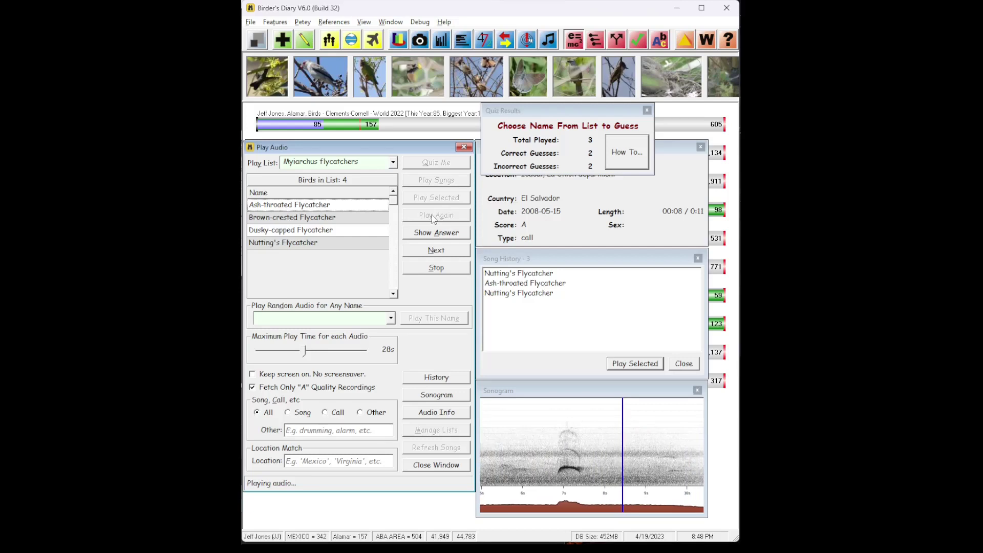
Guess Dusky-capped, Brown-crested and finally Nutting's Flycatcher for the replayed quiz recording
{"action": "key", "text": "Down"}
{"action": "key", "text": "Down"}
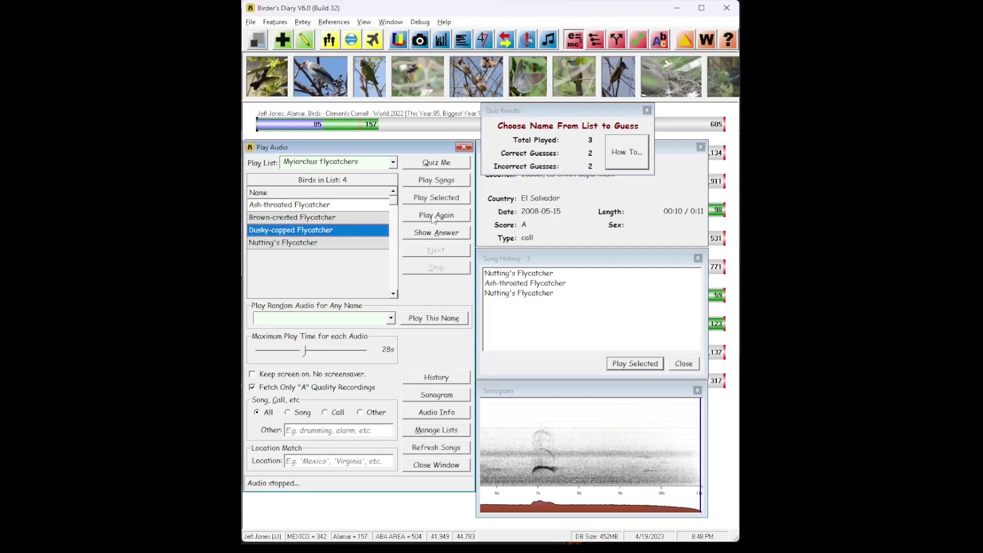
{"action": "key", "text": "Return"}
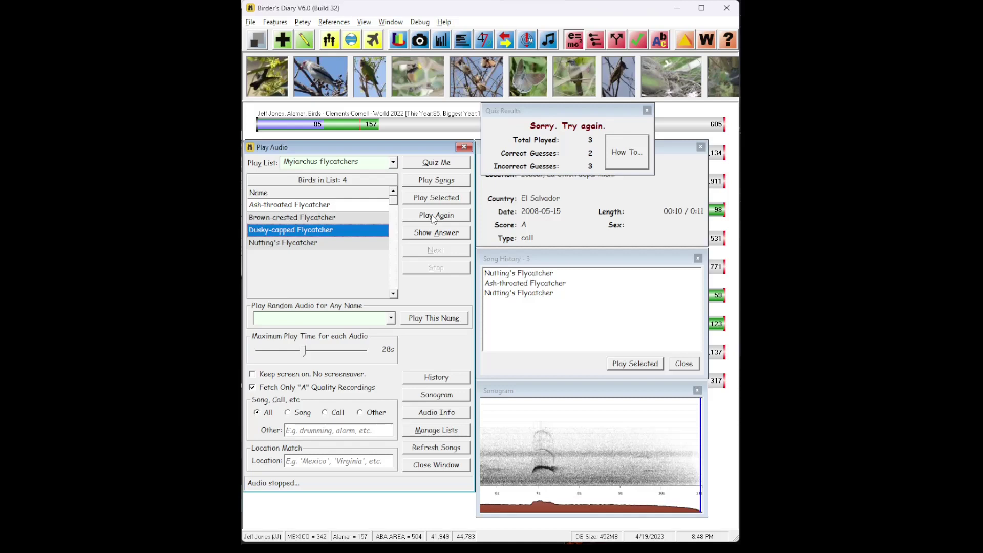
{"action": "key", "text": "Up"}
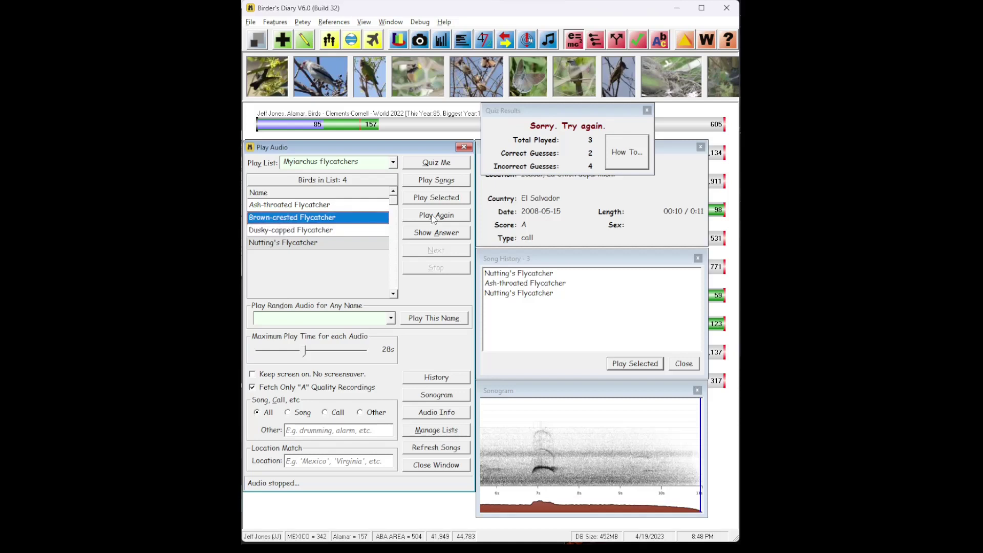
{"action": "key", "text": "Down"}
{"action": "key", "text": "Down"}
{"action": "key", "text": "Return"}
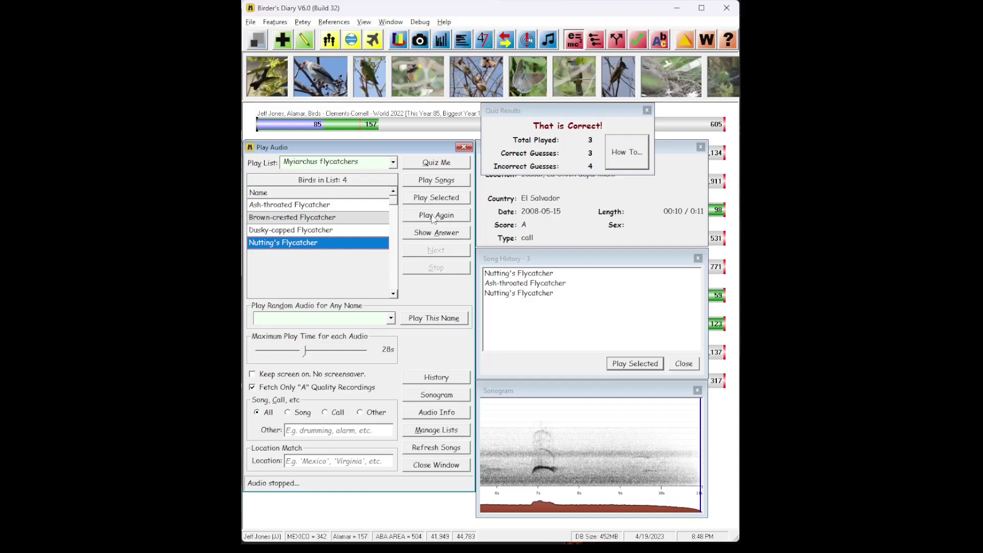
Move the Quiz Results window clear of the audio info, start another quiz recording and guess Brown-crested Flycatcher
{"action": "left_click_drag", "start_coordinate": [573, 112], "coordinate": [351, 450]}
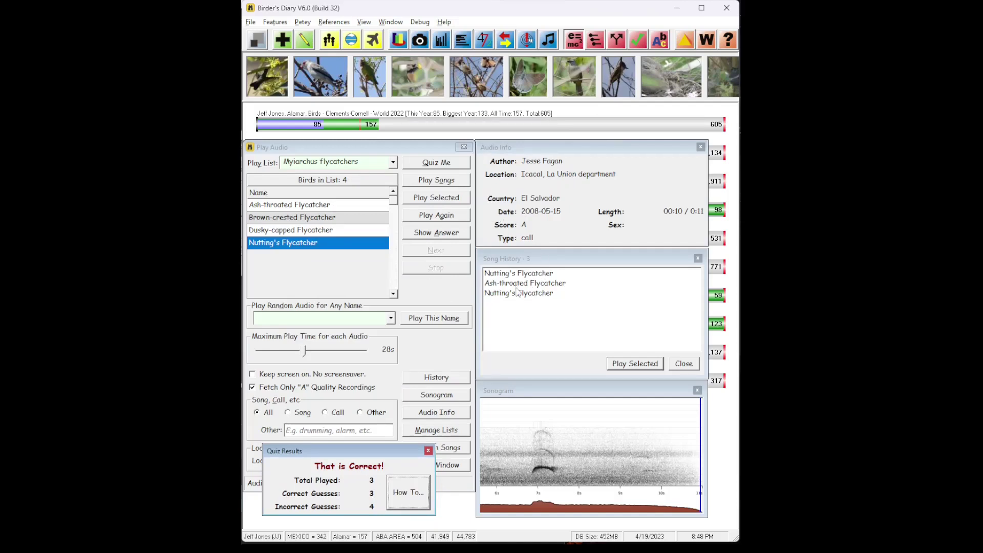
{"action": "left_click", "coordinate": [429, 163]}
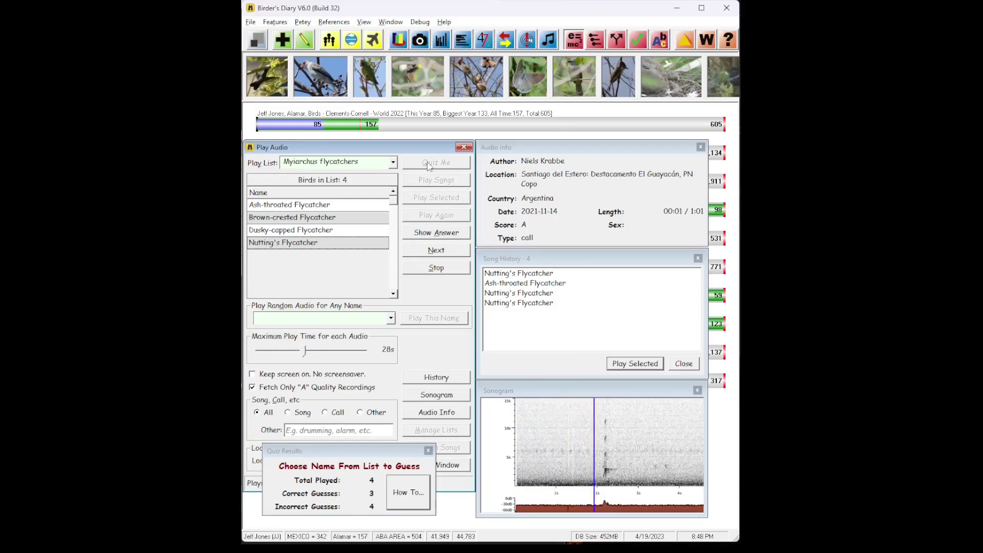
{"action": "key", "text": "Up"}
{"action": "key", "text": "Up"}
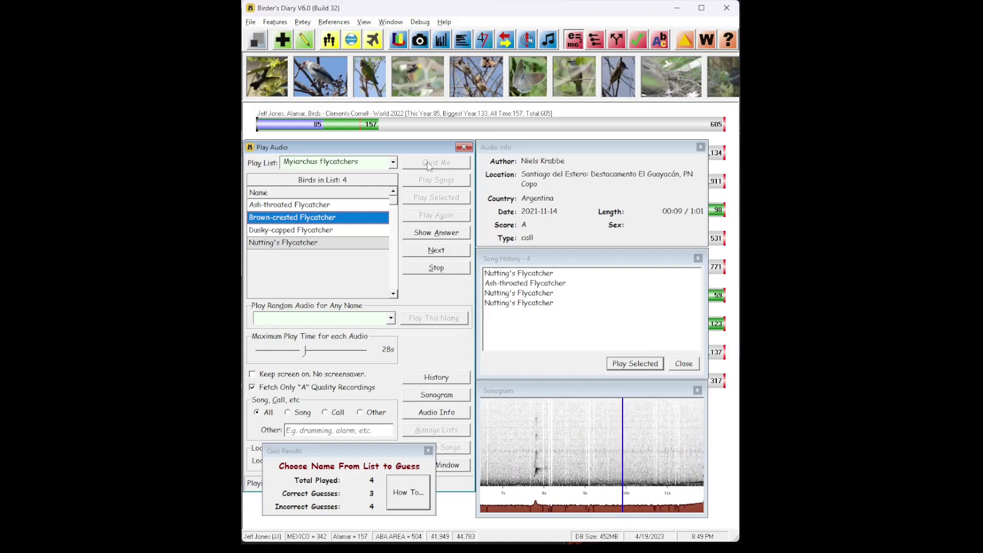
{"action": "key", "text": "Return"}
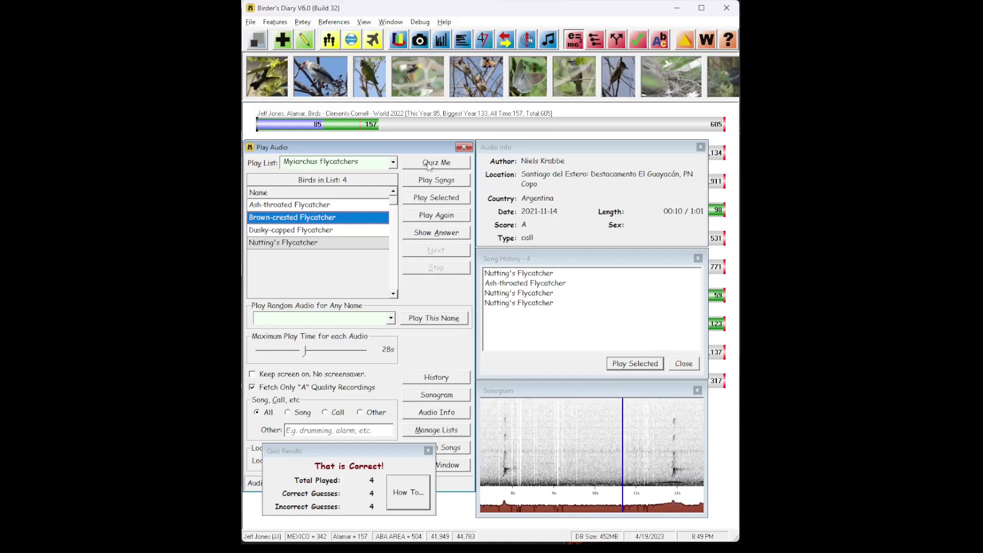
Start the fifth quiz recording and guess Nutting's Flycatcher, followed by Dusky-capped Flycatcher
{"action": "left_click", "coordinate": [429, 164]}
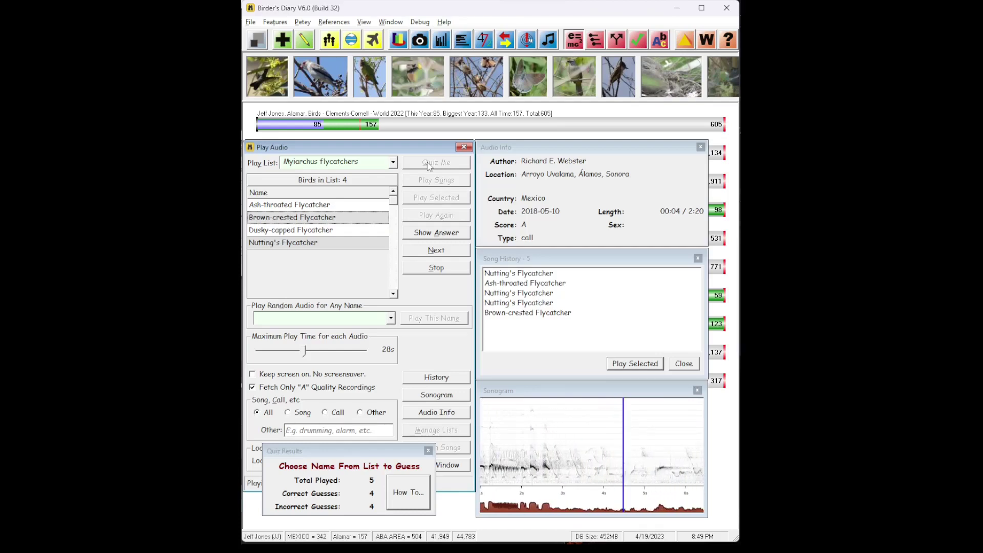
{"action": "key", "text": "d"}
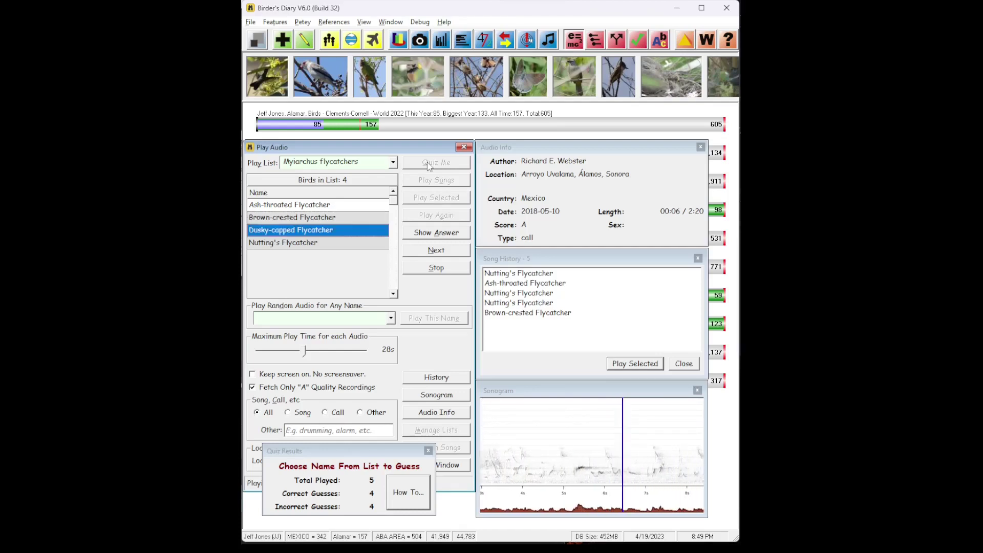
{"action": "key", "text": "n"}
{"action": "key", "text": "Return"}
{"action": "key", "text": "d"}
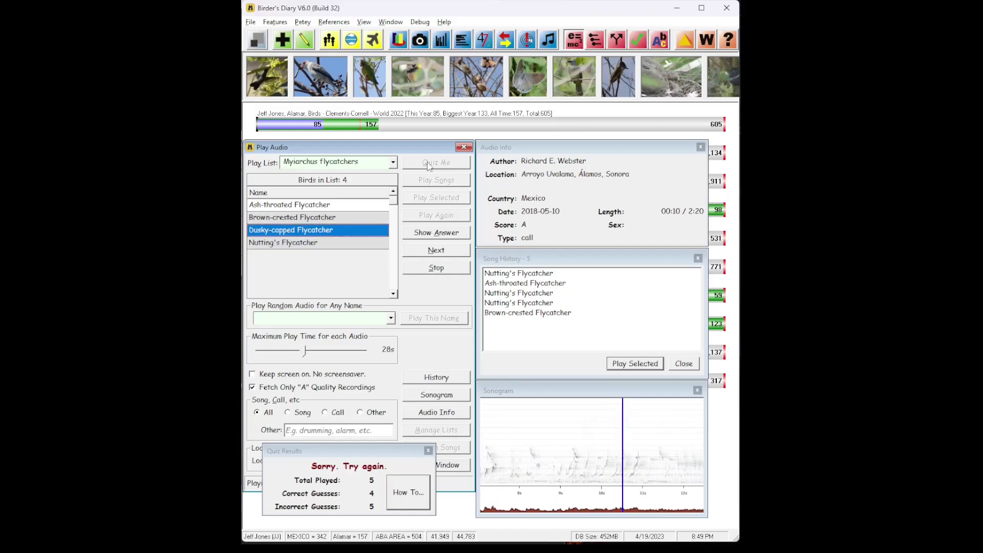
{"action": "key", "text": "Return"}
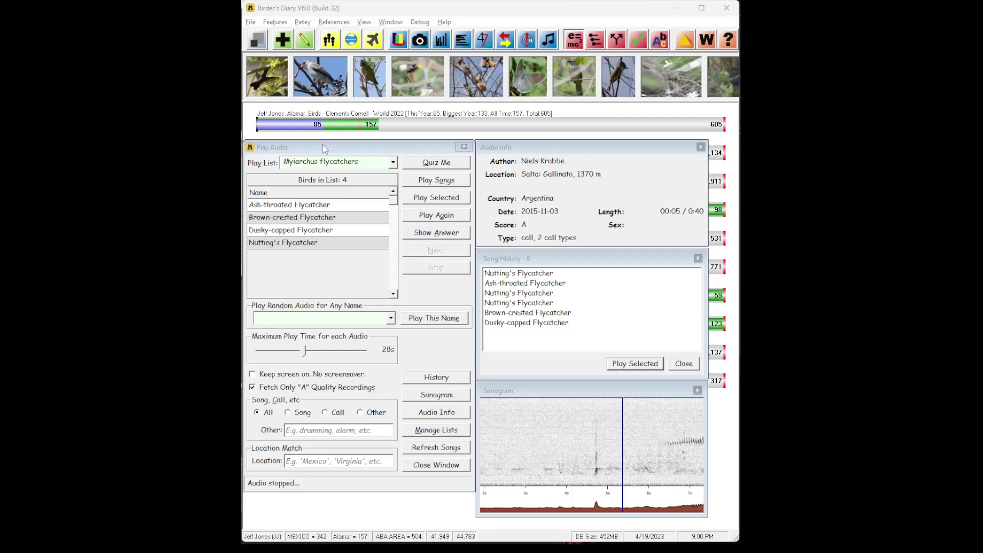
Open the quiz list editor and load the Alamar Birds quiz
{"action": "left_click", "coordinate": [440, 434]}
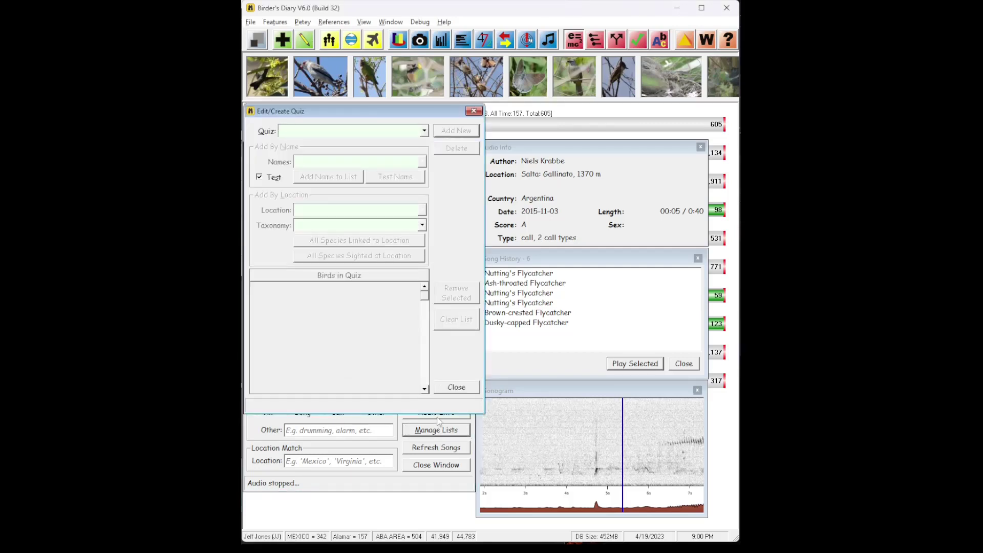
{"action": "type", "text": "ala"}
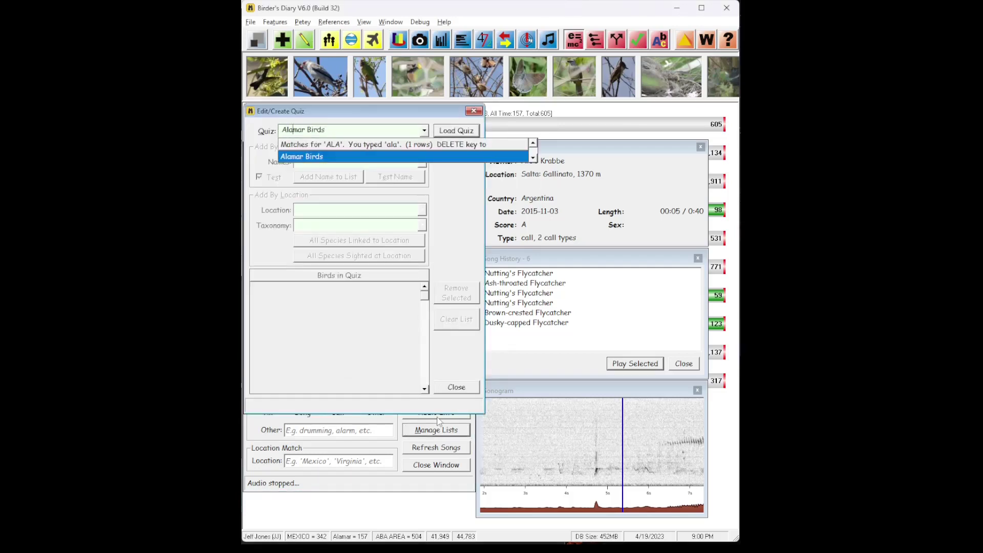
{"action": "key", "text": "Return"}
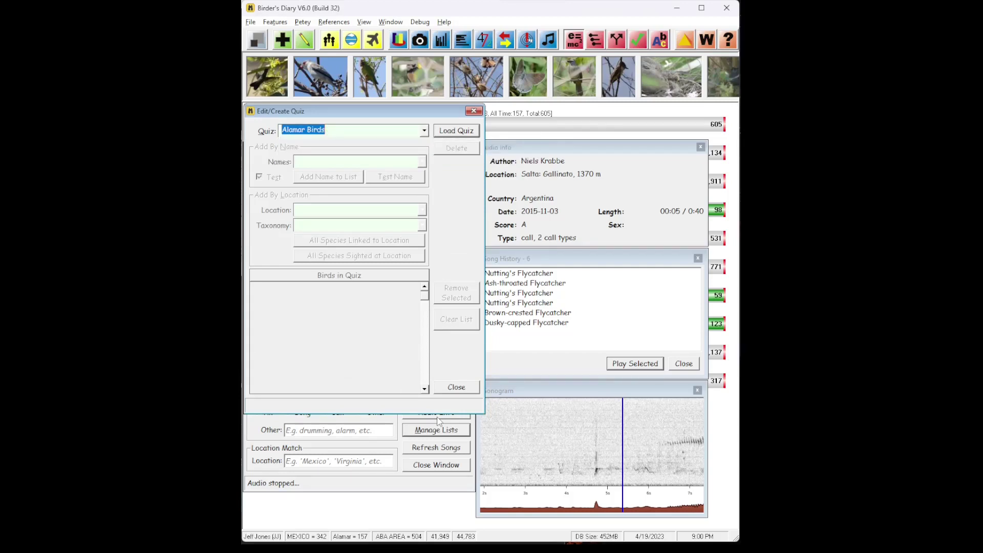
{"action": "key", "text": "Return"}
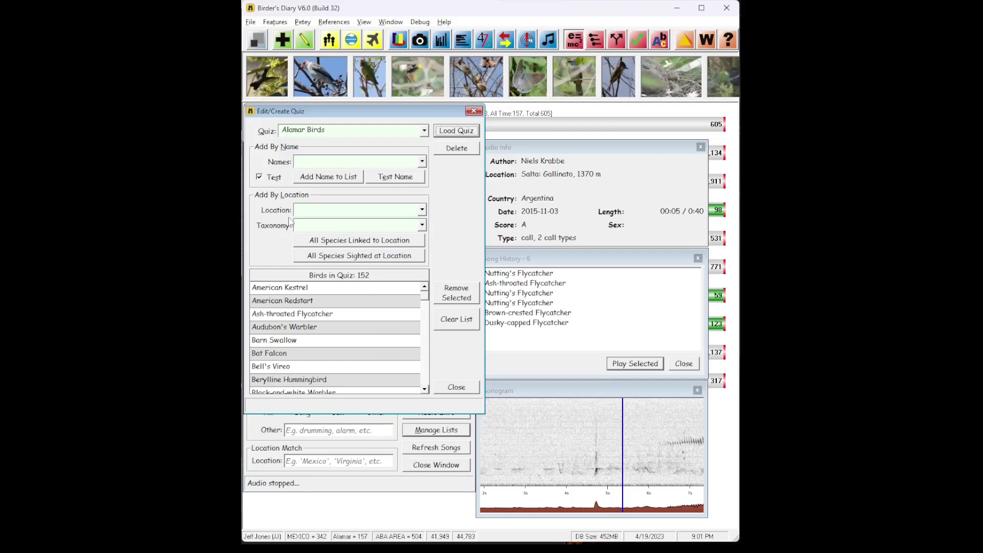
Fill in Alamar as the location and the Birds - Clements-Cornell - World 2022 taxonomy, and close the quiz editor without adding species
{"action": "left_click", "coordinate": [309, 209]}
{"action": "type", "text": "Alamar"}
{"action": "key", "text": "Return"}
{"action": "key", "text": "Tab"}
{"action": "type", "text": "B"}
{"action": "key", "text": "Return"}
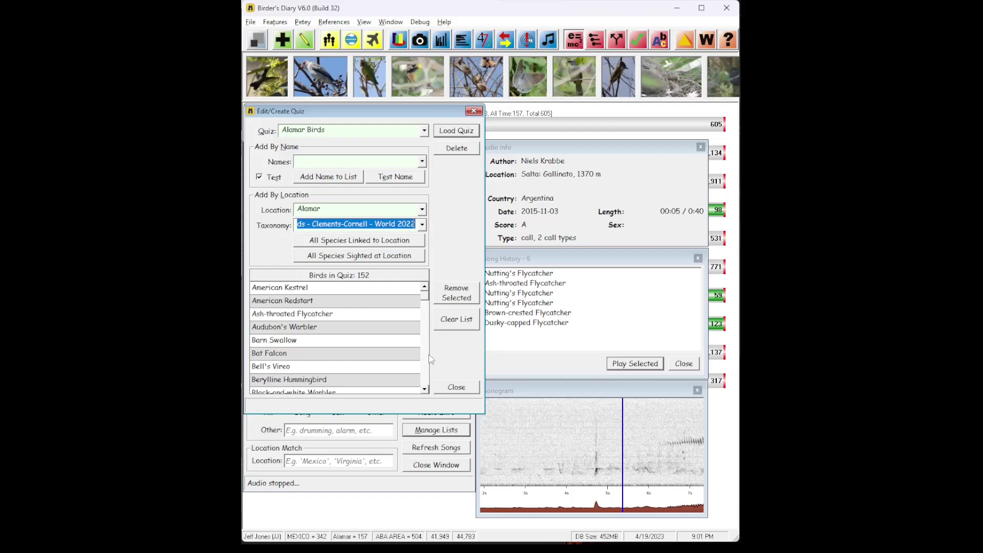
{"action": "left_click", "coordinate": [292, 316]}
{"action": "left_click", "coordinate": [456, 387]}
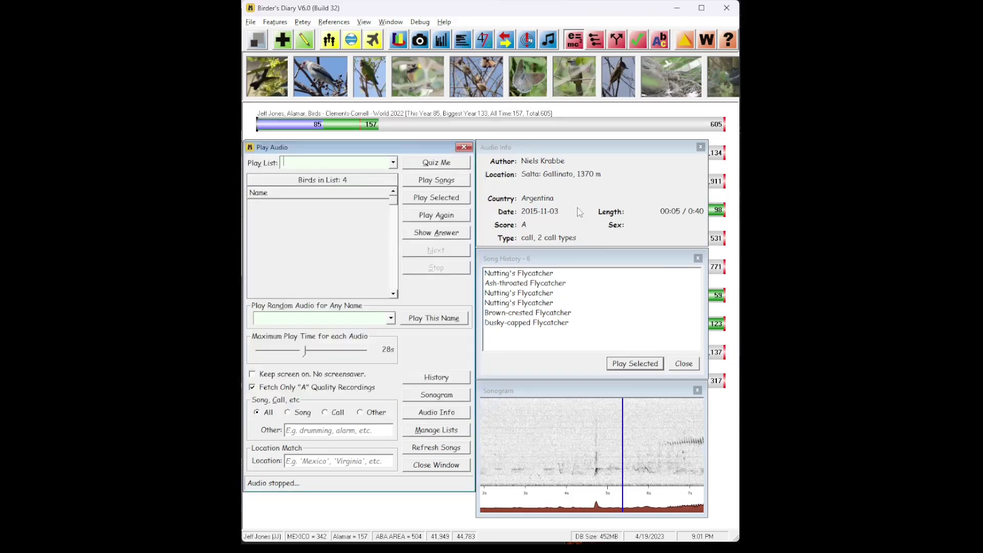
Load the Alamar Birds play list, keep the screen on during playback and restrict the recordings to songs
{"action": "type", "text": "Alamar Birds"}
{"action": "key", "text": "Return"}
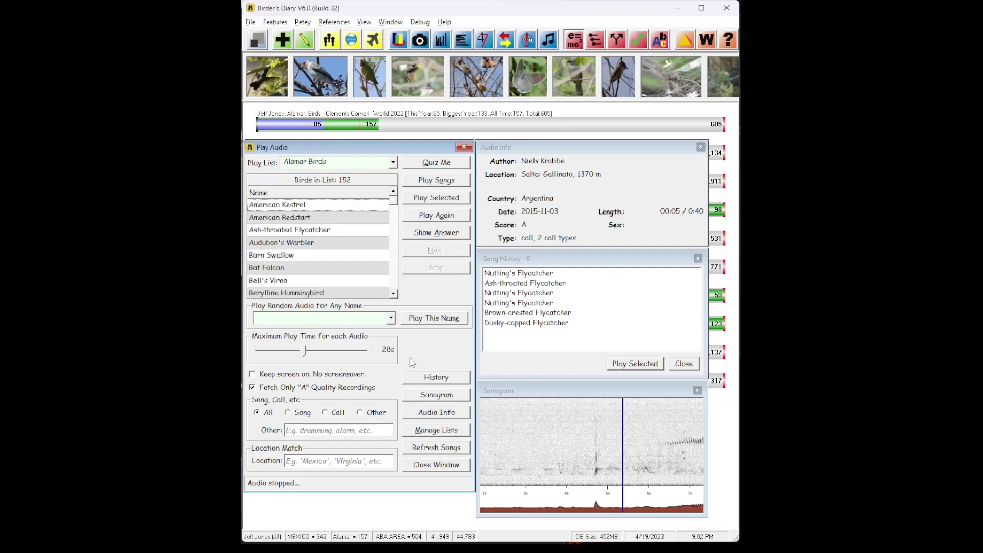
{"action": "left_click", "coordinate": [275, 373]}
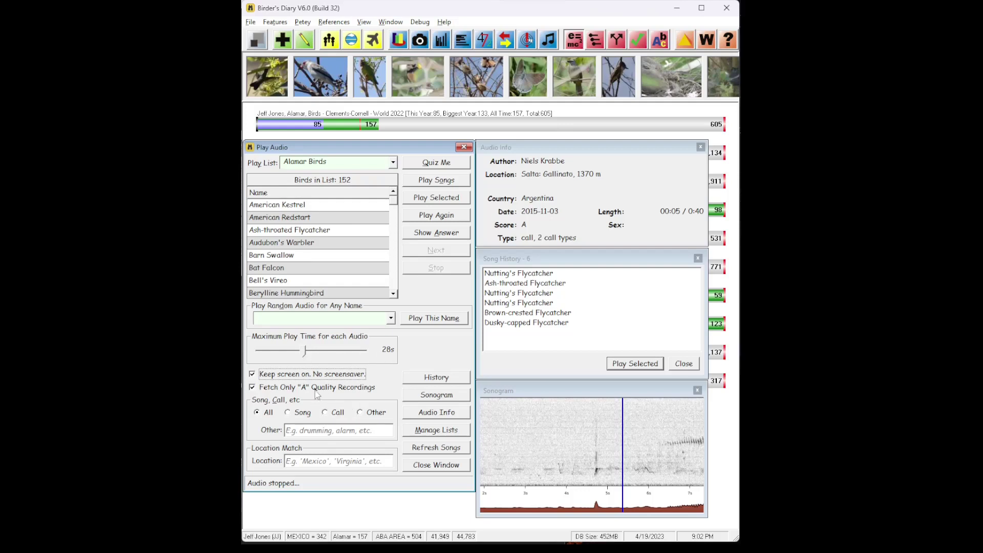
{"action": "left_click", "coordinate": [290, 415]}
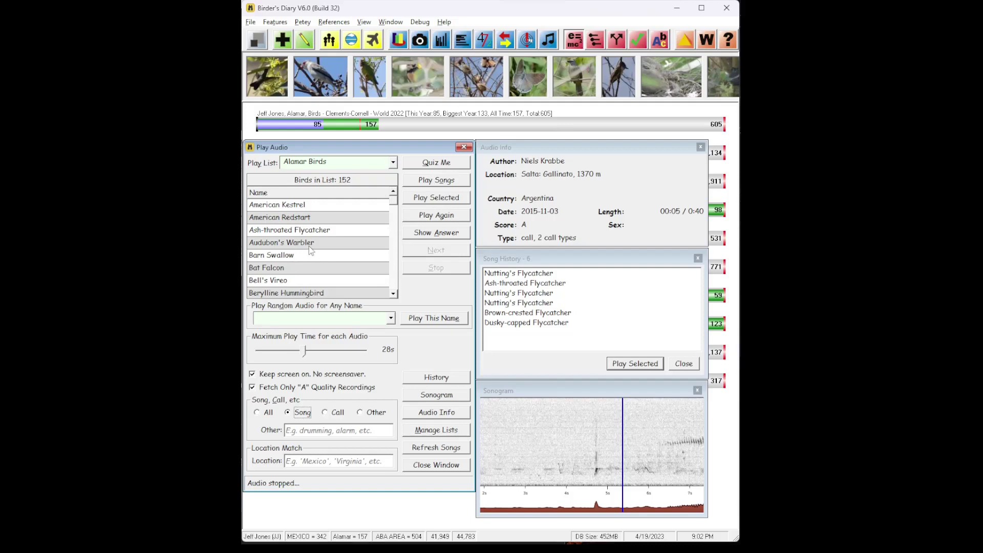
Play a recording of Audubon's Warbler from the Alamar Birds list and stop it
{"action": "left_click", "coordinate": [310, 246]}
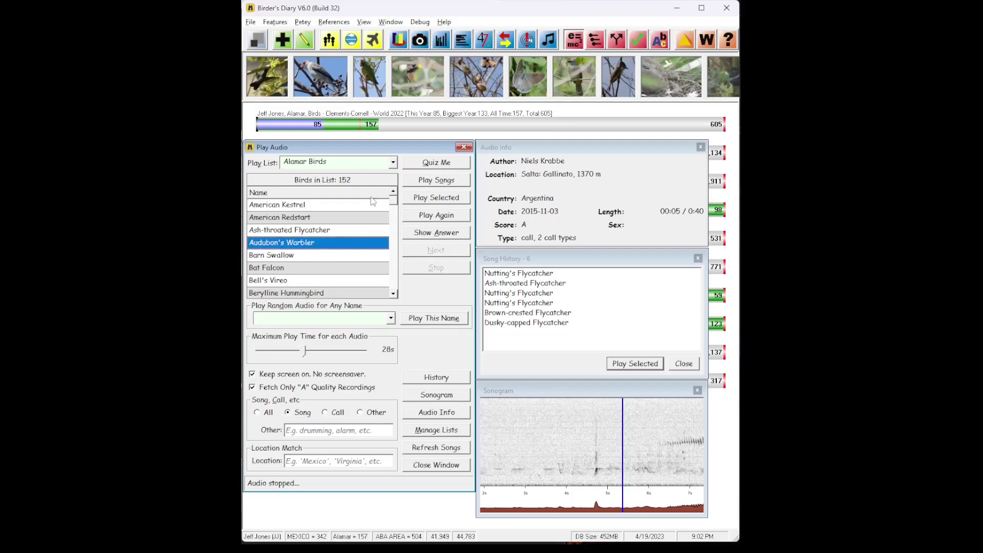
{"action": "left_click", "coordinate": [424, 200]}
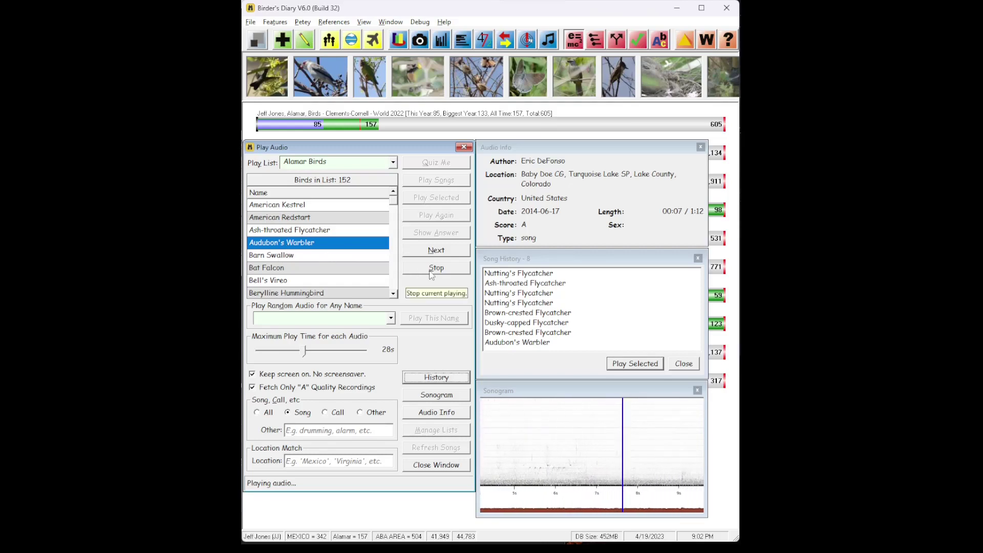
{"action": "left_click", "coordinate": [431, 271]}
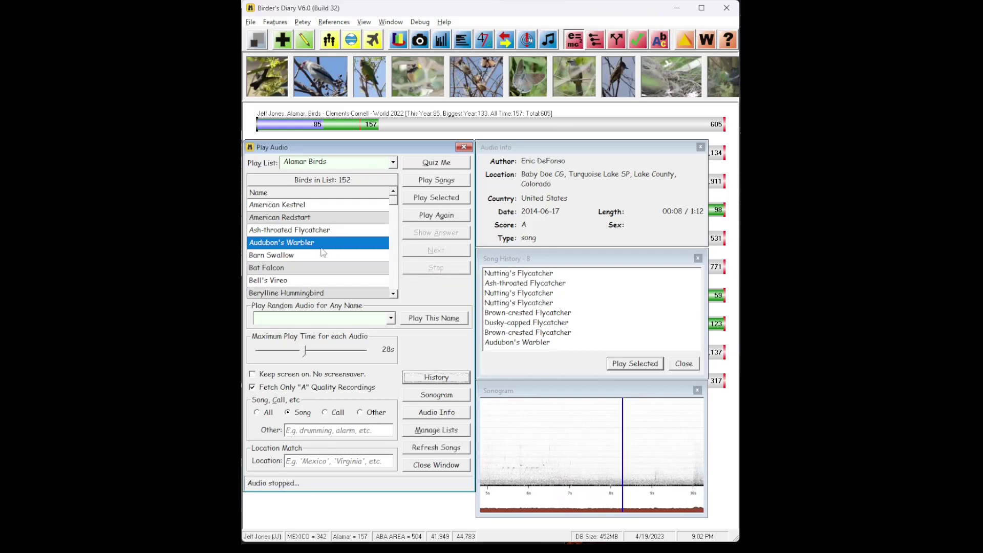
Play random songs from the Alamar Birds list, skip from Cinnamon-bellied Saltator to another bird and stop playback
{"action": "left_click", "coordinate": [434, 184]}
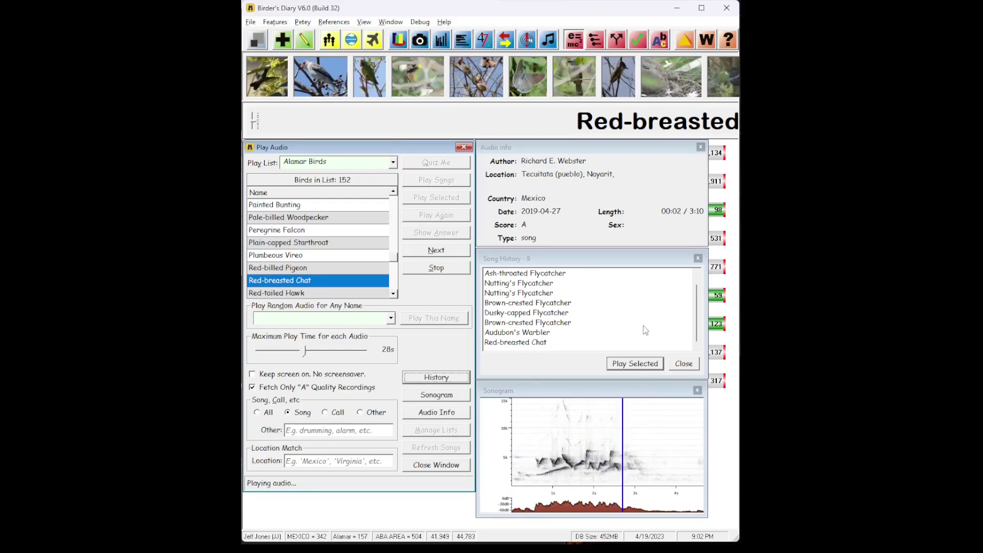
{"action": "left_click", "coordinate": [694, 123]}
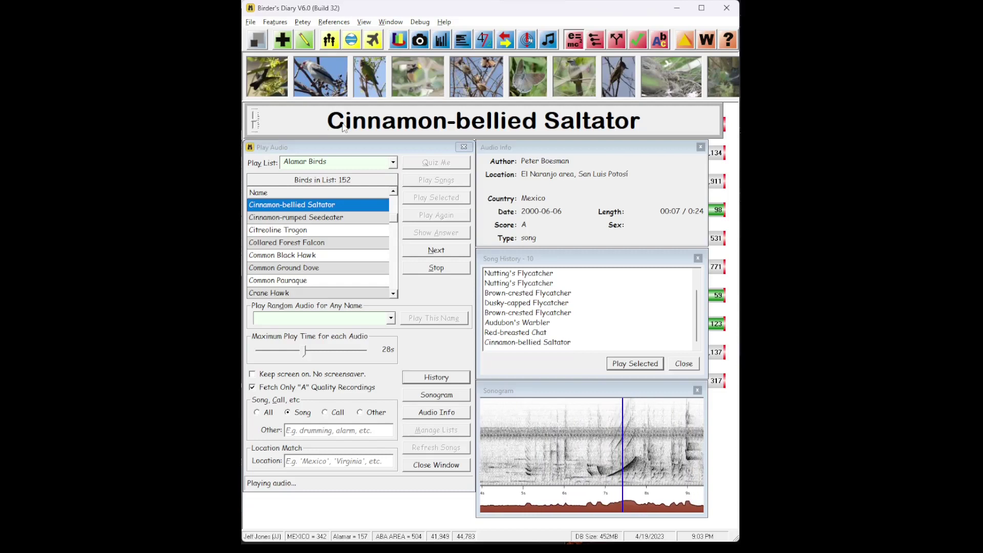
{"action": "left_click", "coordinate": [255, 128]}
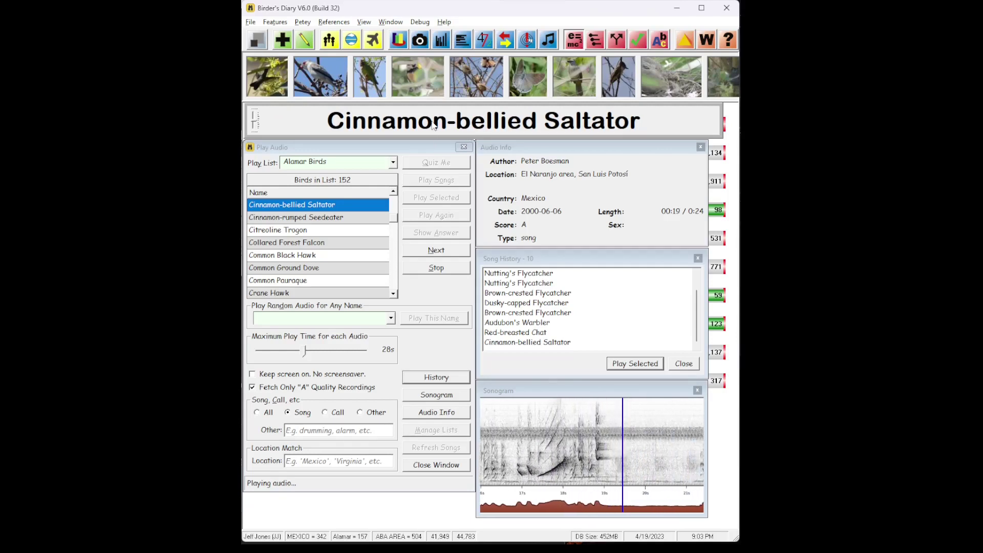
{"action": "left_click", "coordinate": [435, 250]}
{"action": "left_click", "coordinate": [436, 268]}
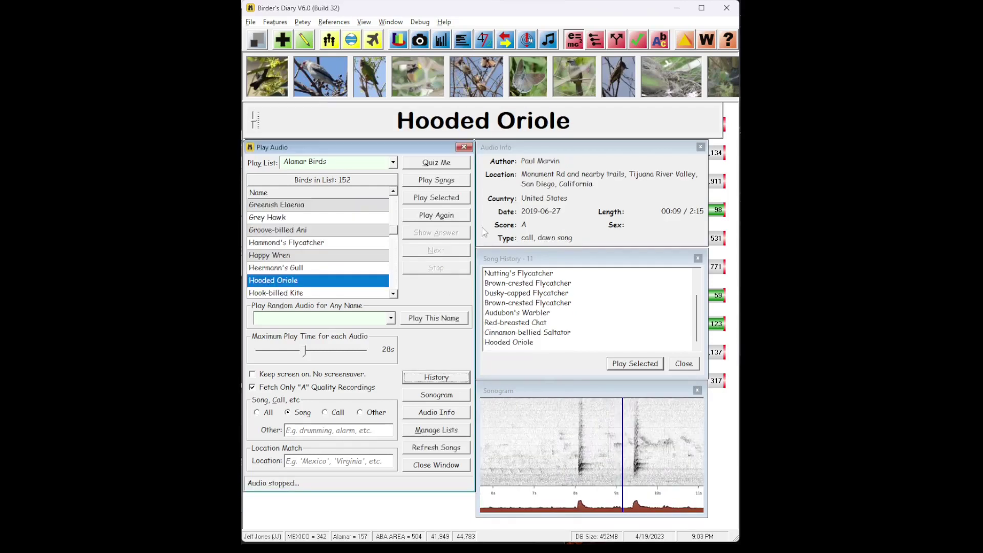
Replay the Cinnamon-bellied Saltator recording from the song history, stop it and restart random song playback from the list
{"action": "left_click", "coordinate": [543, 333]}
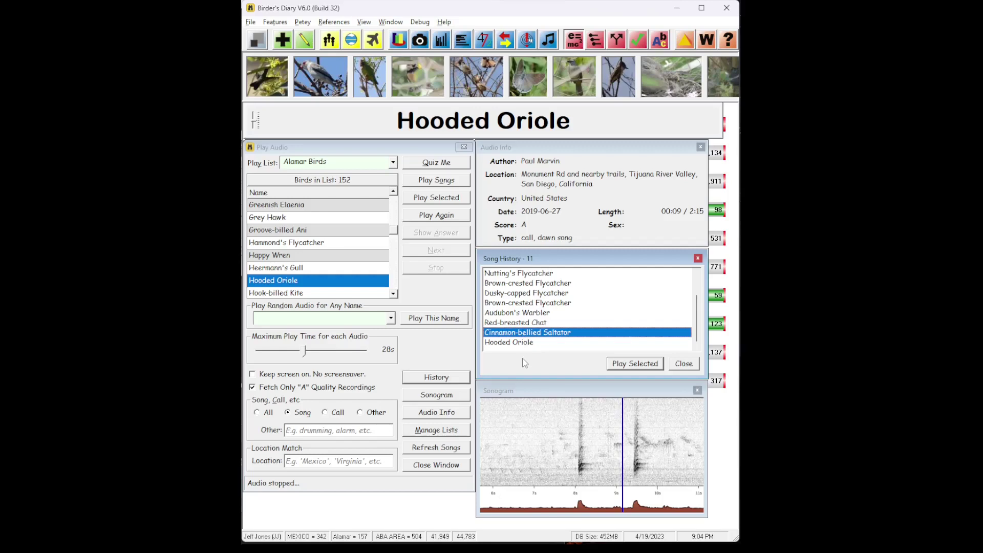
{"action": "left_click", "coordinate": [623, 367]}
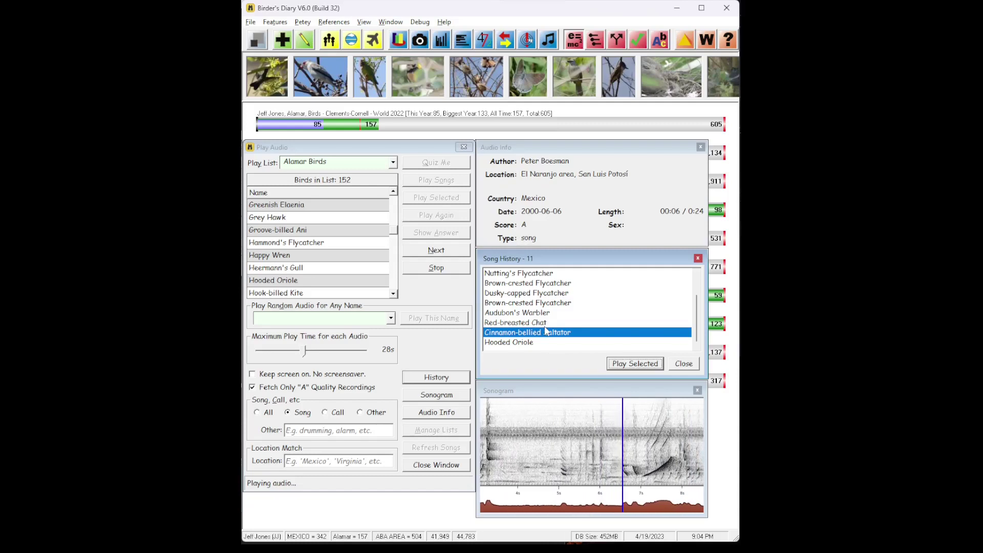
{"action": "left_click", "coordinate": [436, 269]}
{"action": "left_click", "coordinate": [450, 183]}
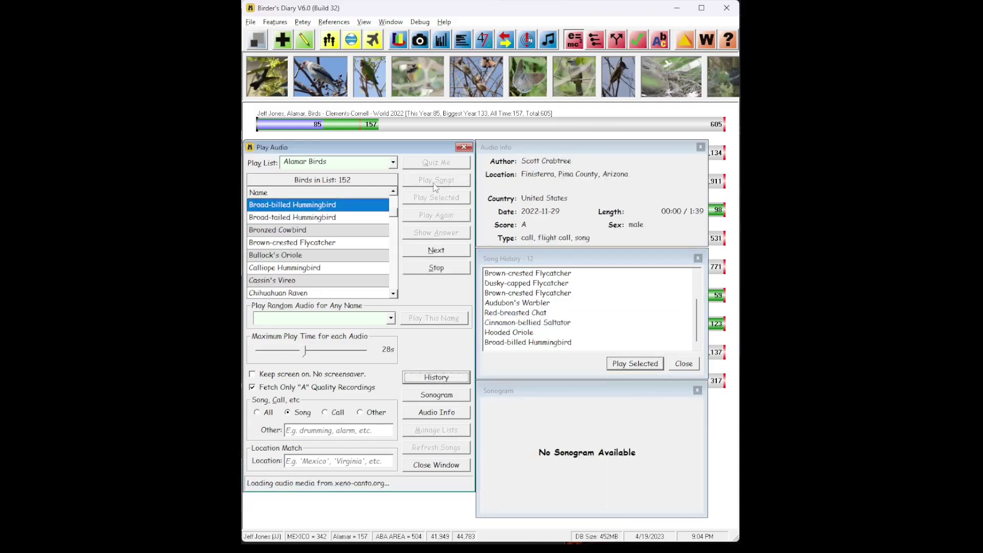